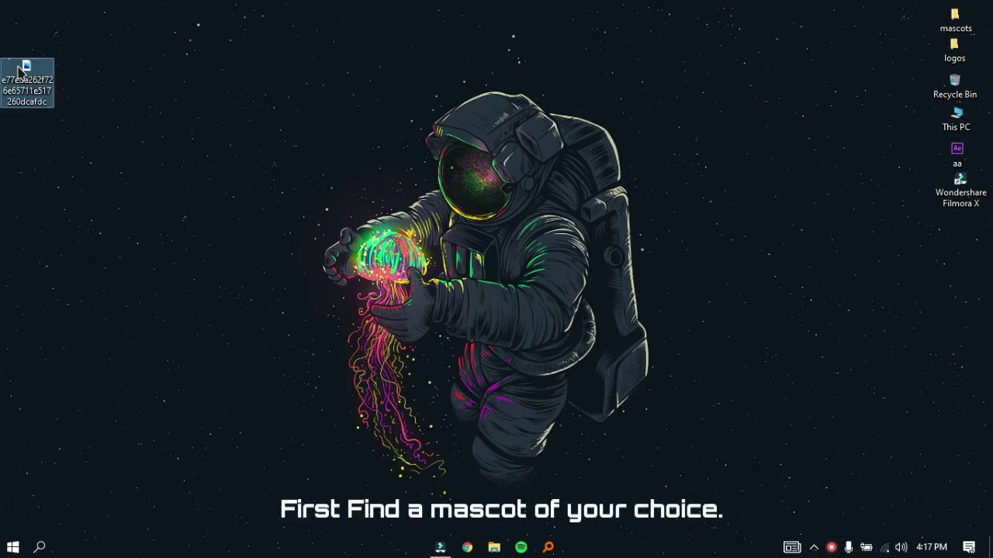
Launch After Effects, import the mascot JPG from the desktop into the project, and create a composition from it.
{"action": "double_click", "coordinate": [21, 70]}
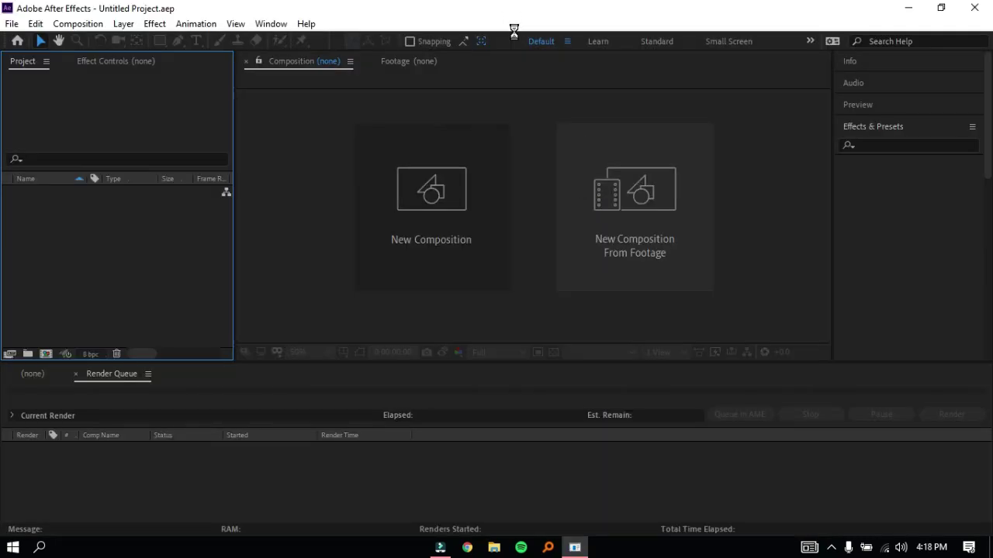
{"action": "left_click_drag", "start_coordinate": [581, 547], "coordinate": [473, 541]}
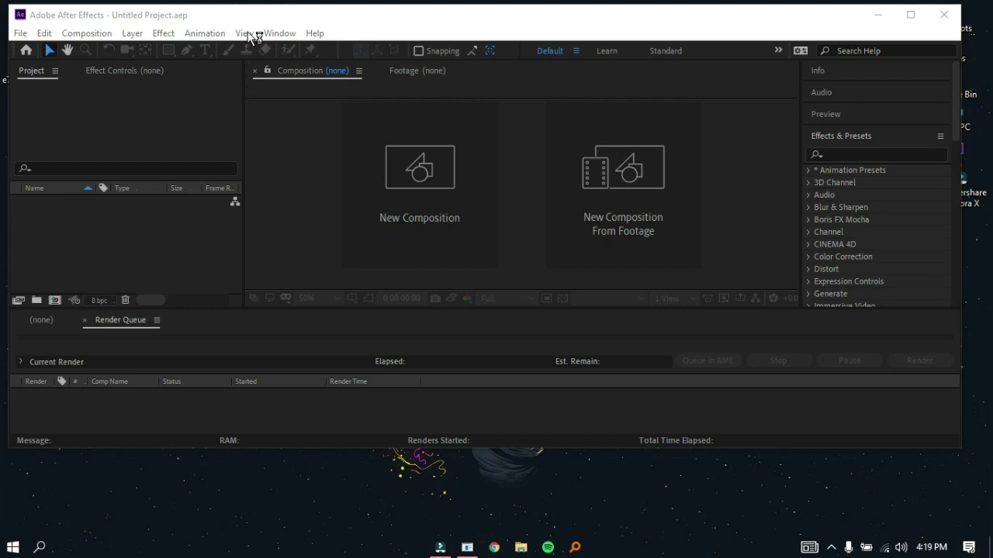
{"action": "left_click_drag", "start_coordinate": [280, 23], "coordinate": [411, 39]}
{"action": "left_click_drag", "start_coordinate": [54, 80], "coordinate": [318, 279]}
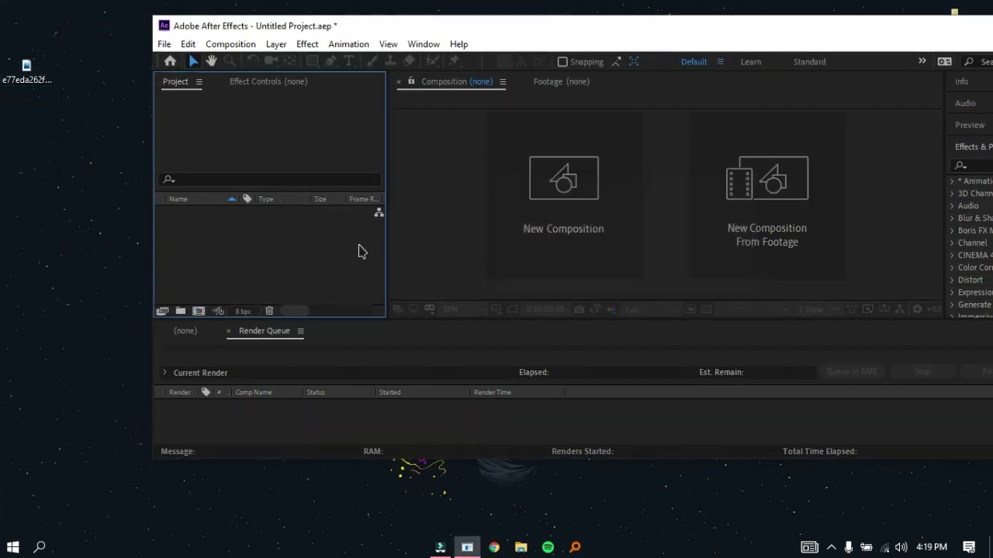
{"action": "left_click_drag", "start_coordinate": [338, 29], "coordinate": [223, 1]}
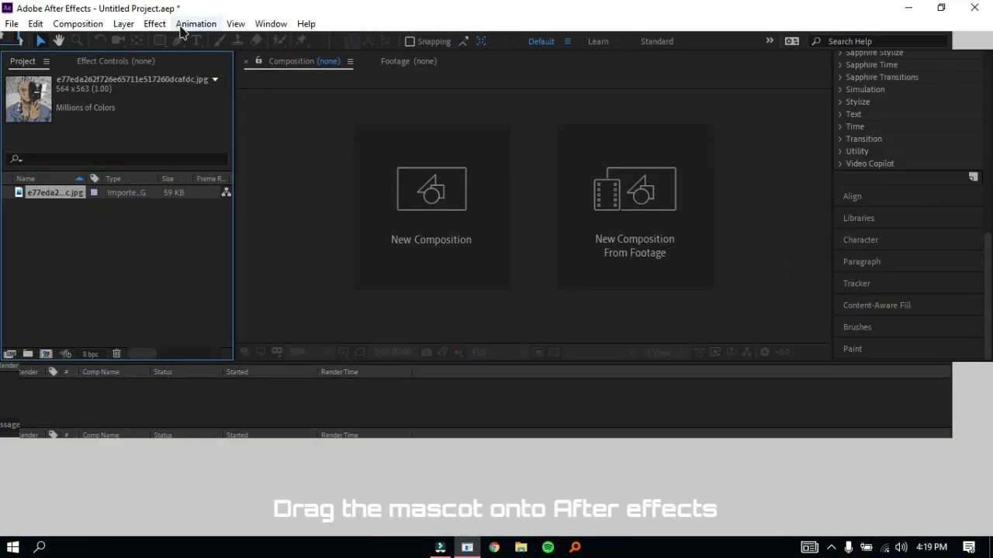
{"action": "left_click", "coordinate": [29, 376]}
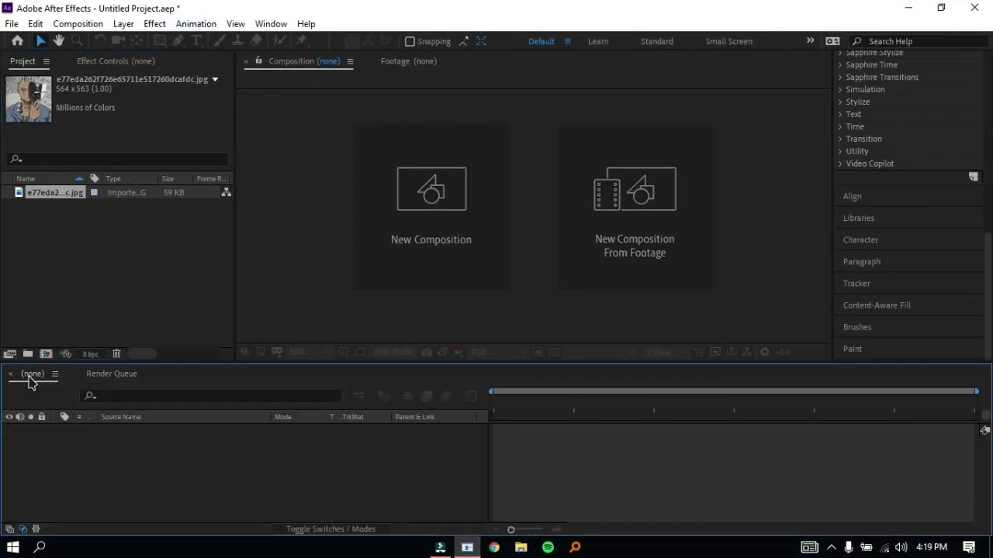
{"action": "left_click_drag", "start_coordinate": [53, 203], "coordinate": [331, 463]}
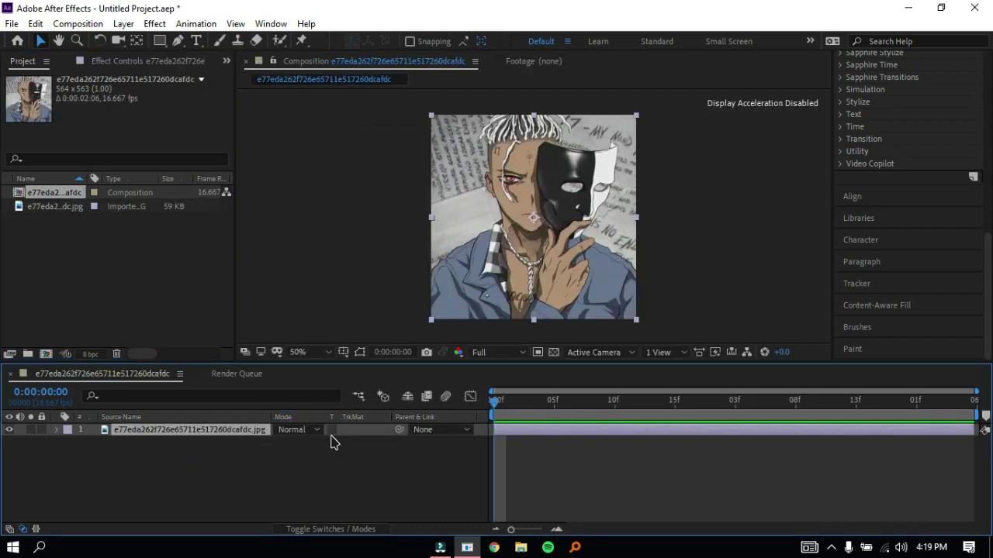
Add a new solid layer at the composition size of 564 x 563 px with the default dark colour.
{"action": "right_click", "coordinate": [153, 468]}
{"action": "mouse_move", "coordinate": [232, 307]}
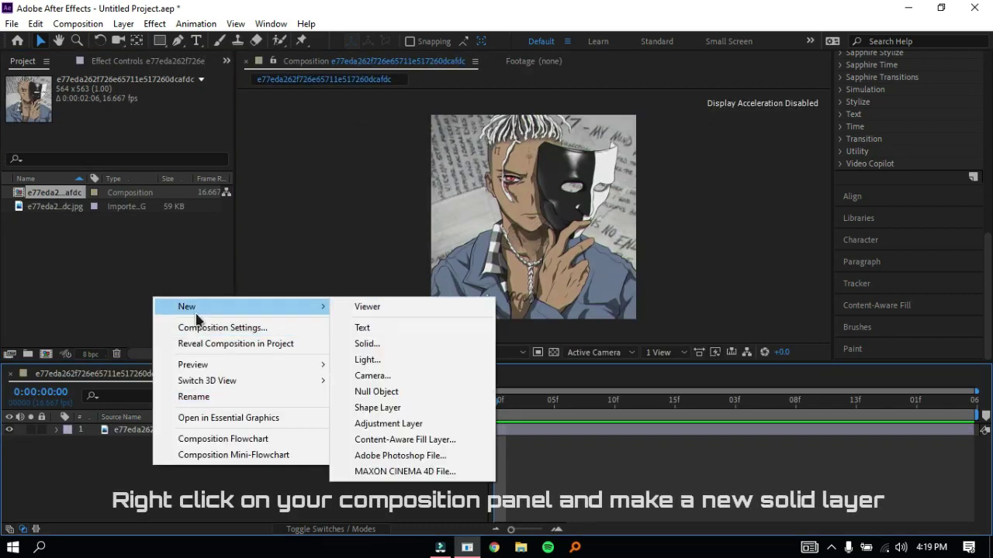
{"action": "left_click", "coordinate": [384, 348]}
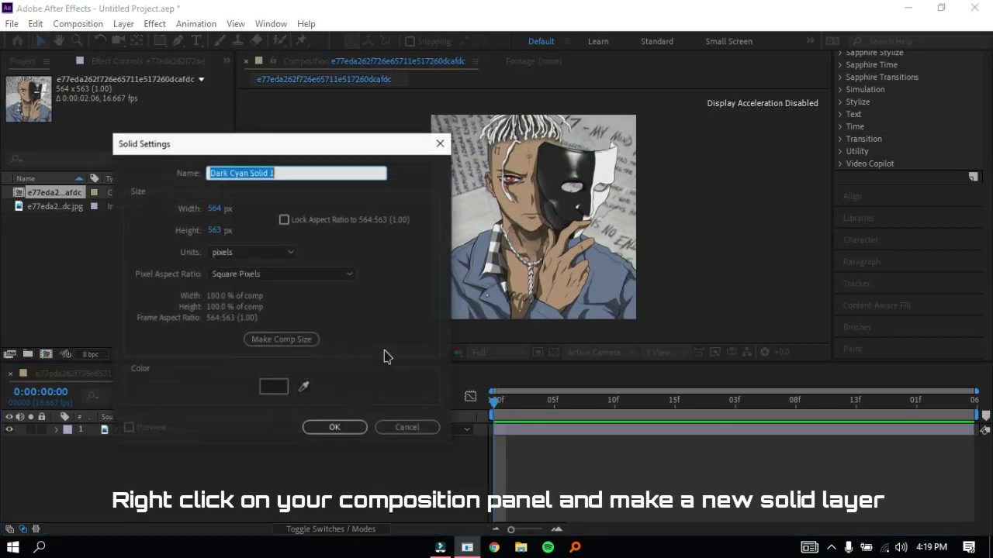
{"action": "left_click", "coordinate": [334, 427]}
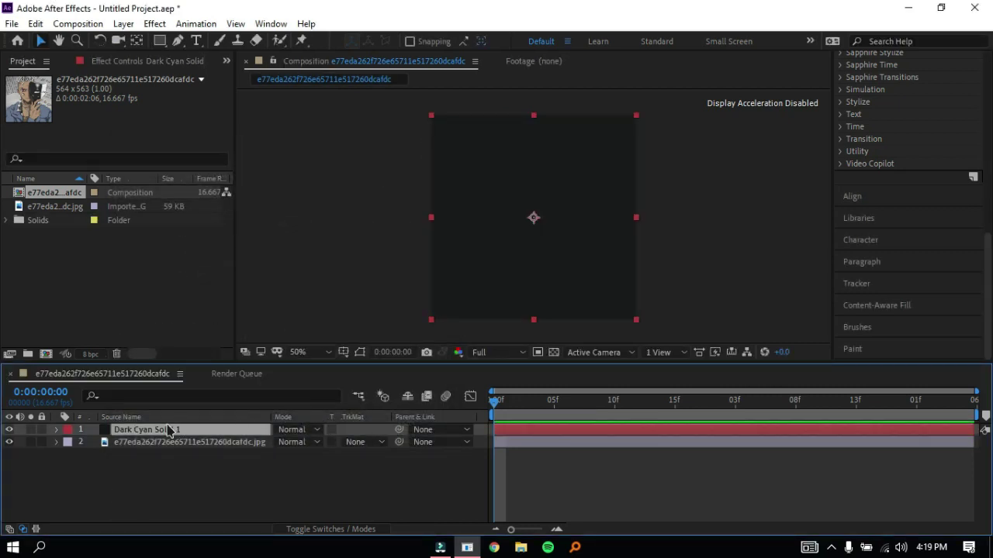
Move the solid layer below the image layer and leave the solid selected in the composition view.
{"action": "left_click_drag", "start_coordinate": [166, 433], "coordinate": [153, 455]}
{"action": "left_click", "coordinate": [148, 431]}
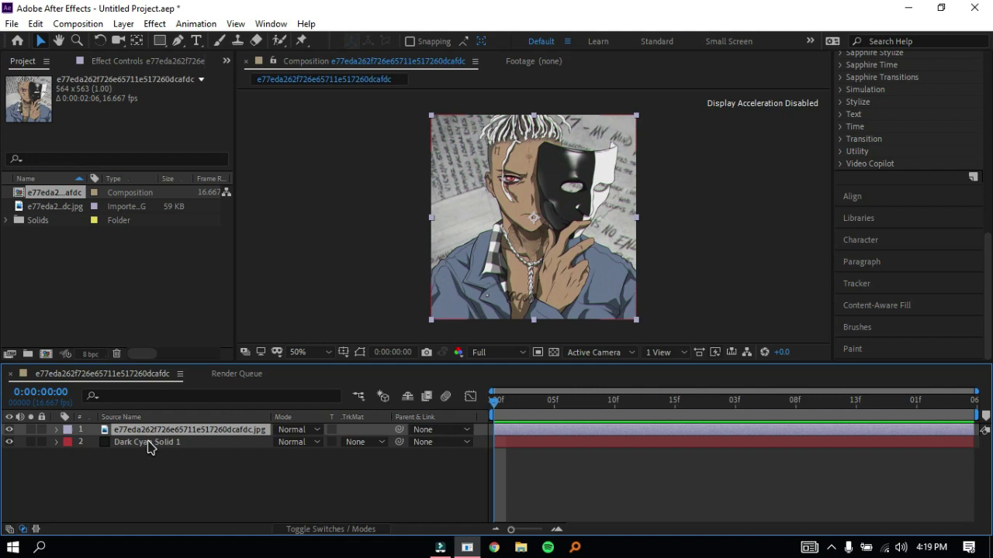
{"action": "left_click", "coordinate": [147, 444]}
{"action": "double_click", "coordinate": [150, 445]}
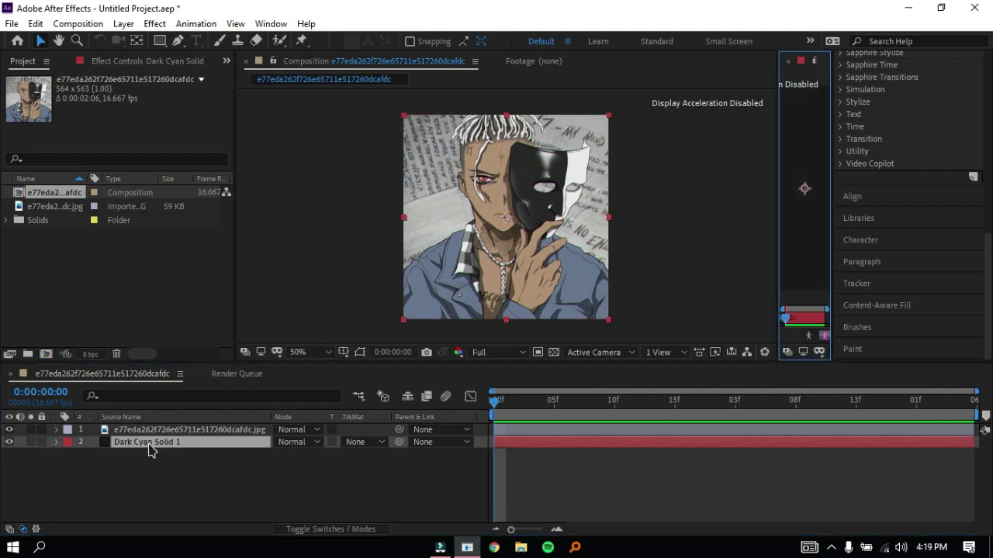
{"action": "left_click", "coordinate": [788, 61]}
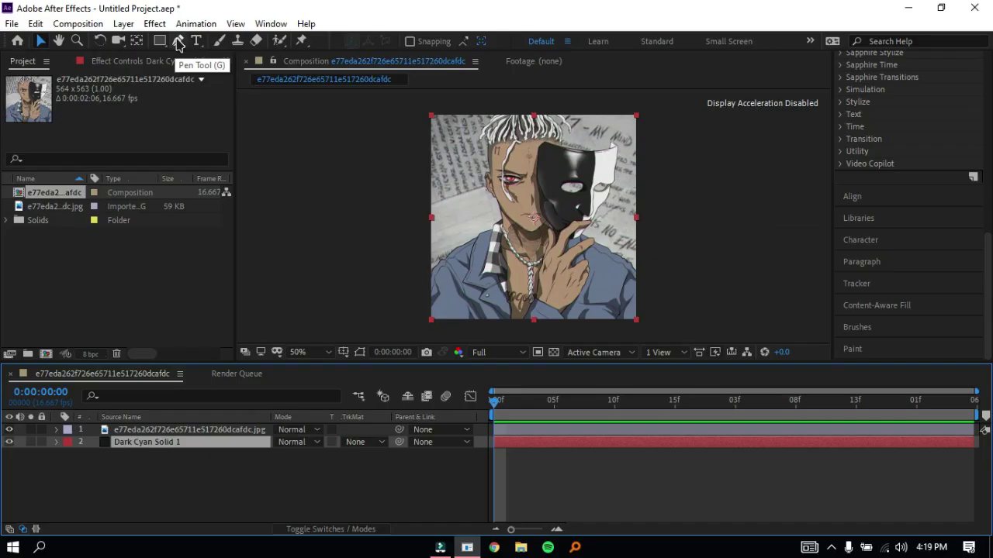
Start a Pen tool mask on the solid at the image's left edge and trace the outline of the jacket shoulder.
{"action": "left_click", "coordinate": [552, 144]}
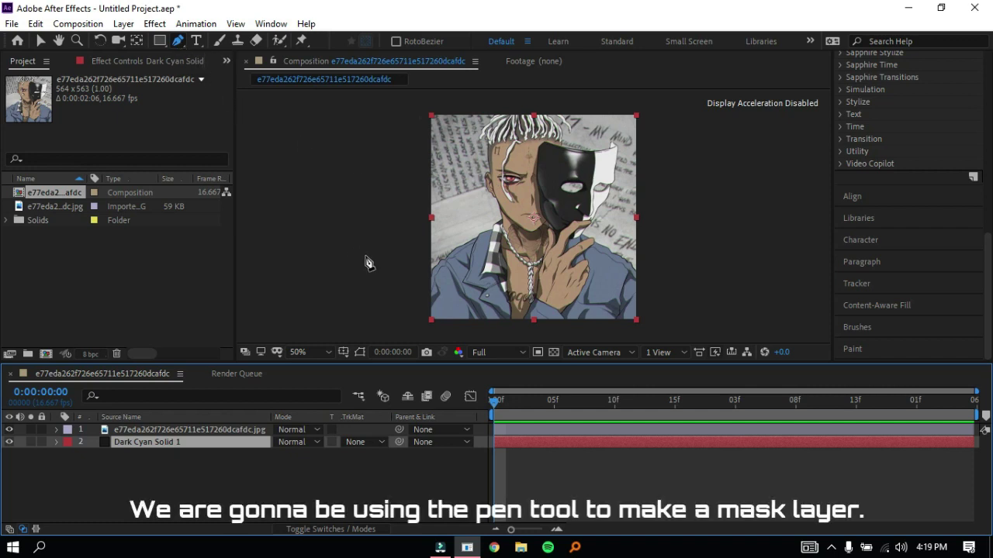
{"action": "key", "text": "h"}
{"action": "key", "text": "g"}
{"action": "key", "text": "h"}
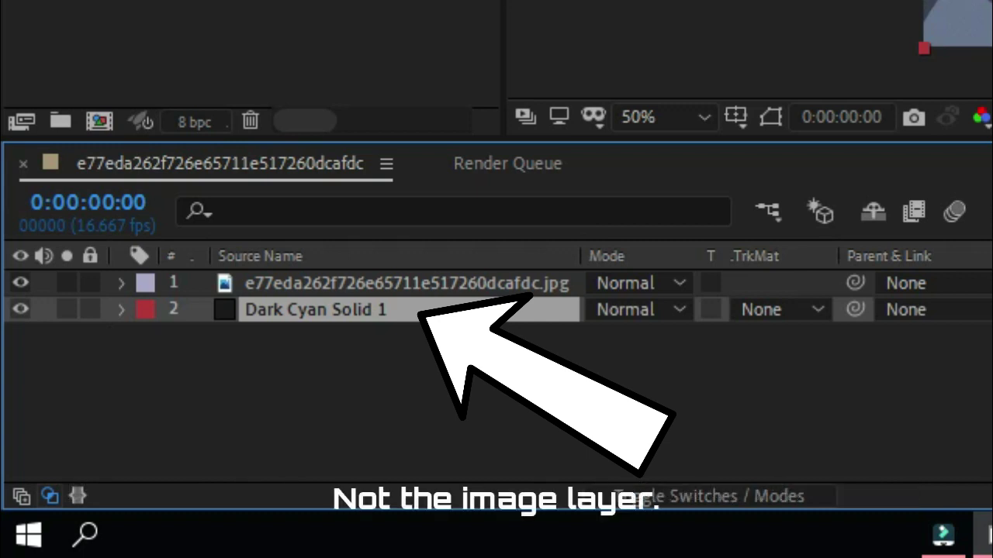
{"action": "scroll", "coordinate": [405, 262], "scroll_direction": "up", "scroll_amount": 4}
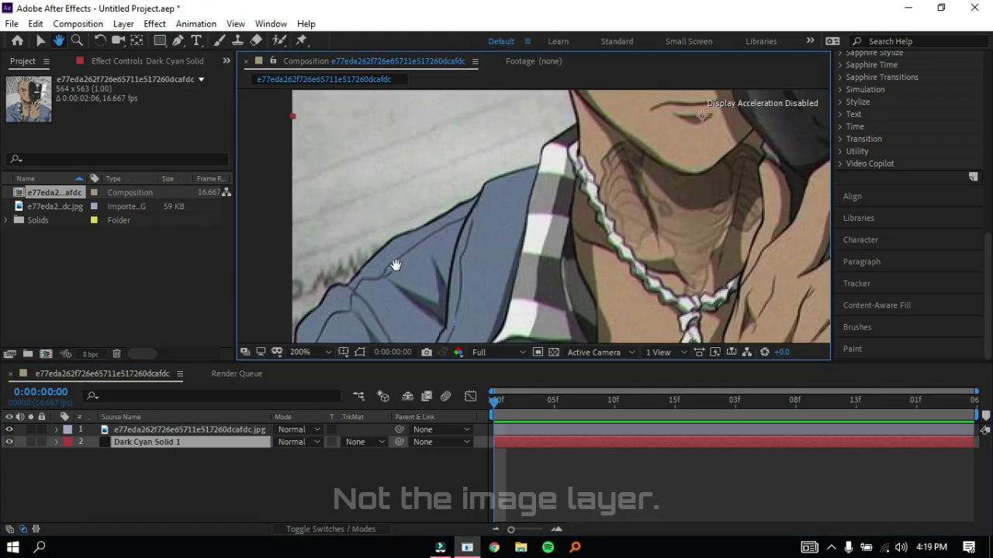
{"action": "scroll", "coordinate": [557, 220], "scroll_direction": "down", "scroll_amount": 2}
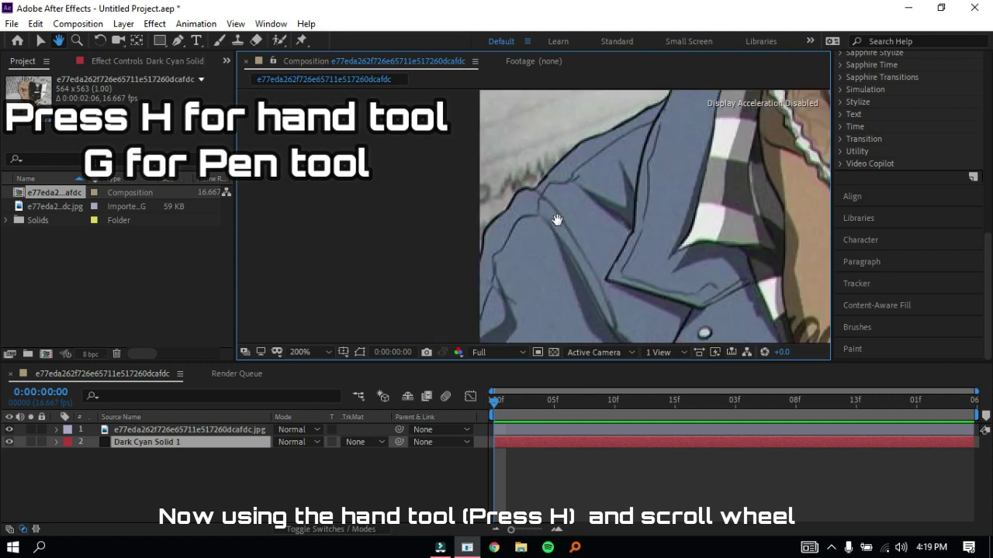
{"action": "key", "text": "g"}
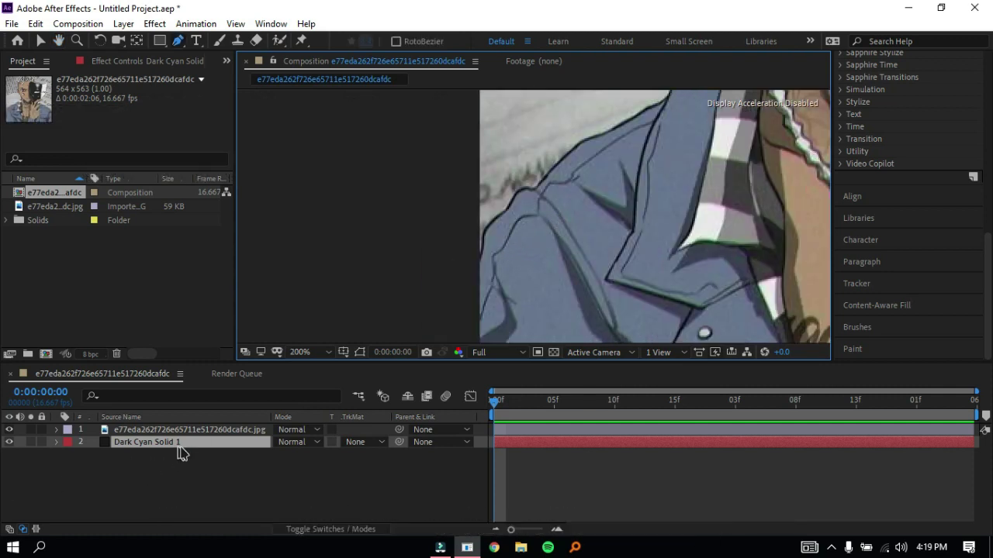
{"action": "left_click", "coordinate": [481, 262]}
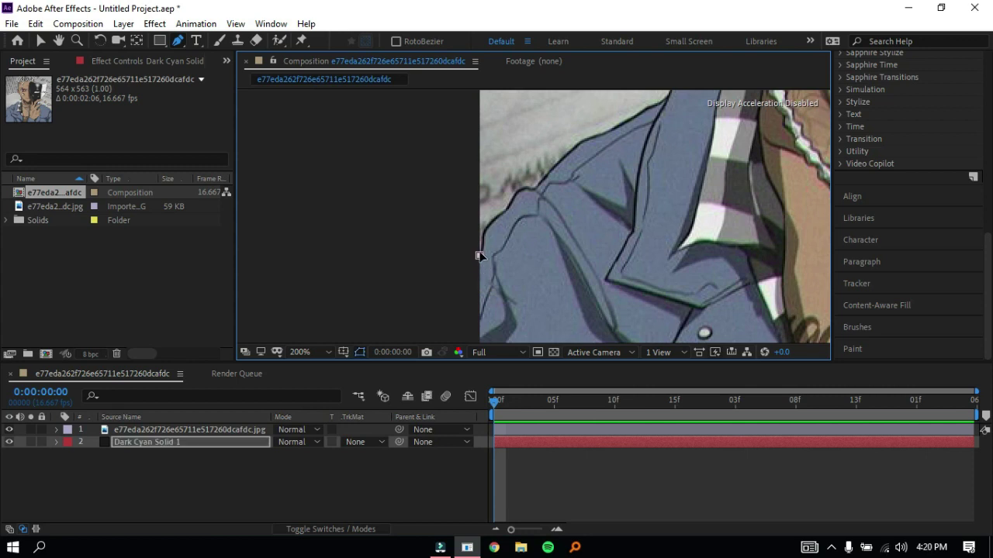
{"action": "scroll", "coordinate": [481, 261], "scroll_direction": "up", "scroll_amount": 2}
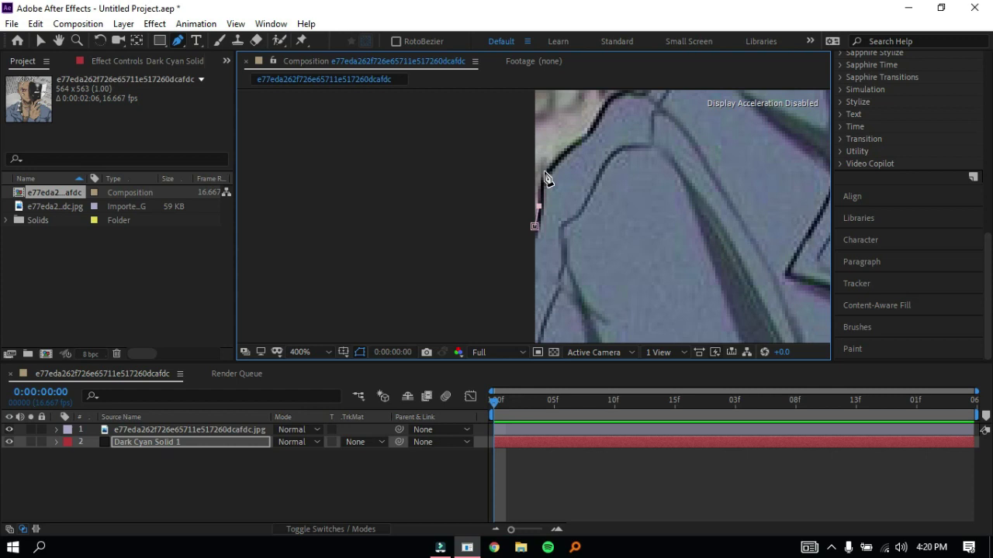
{"action": "left_click", "coordinate": [577, 140]}
{"action": "left_click_drag", "start_coordinate": [665, 132], "coordinate": [500, 237]}
{"action": "left_click", "coordinate": [464, 191]}
{"action": "left_click", "coordinate": [571, 98]}
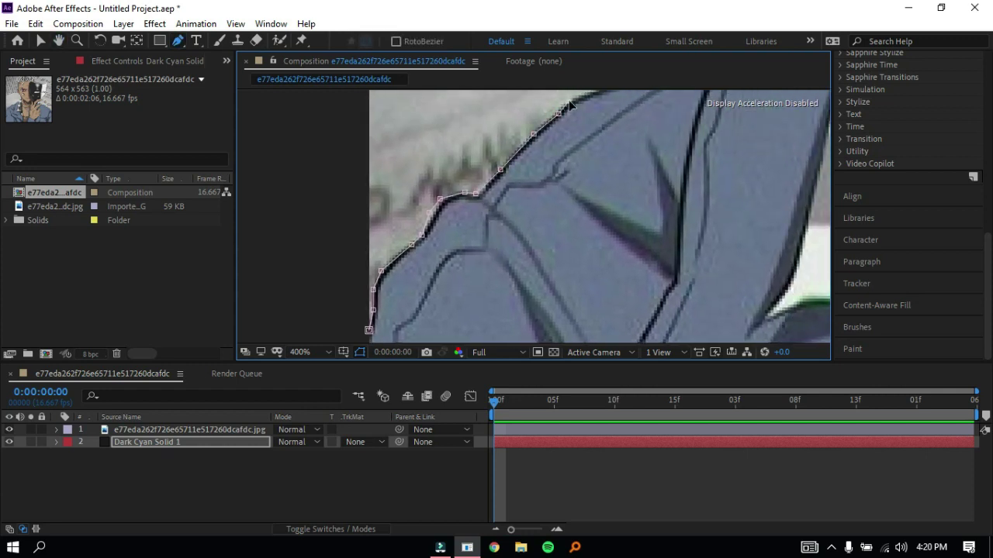
Continue the mask outline along the upper shoulder and collar, then up the neck and jaw to the earlobe.
{"action": "left_click", "coordinate": [530, 168]}
{"action": "left_click_drag", "start_coordinate": [660, 116], "coordinate": [538, 281]}
{"action": "left_click", "coordinate": [641, 105]}
{"action": "left_click", "coordinate": [597, 197]}
{"action": "left_click", "coordinate": [586, 154]}
{"action": "left_click", "coordinate": [573, 93]}
{"action": "left_click_drag", "start_coordinate": [576, 107], "coordinate": [584, 329]}
{"action": "left_click", "coordinate": [545, 197]}
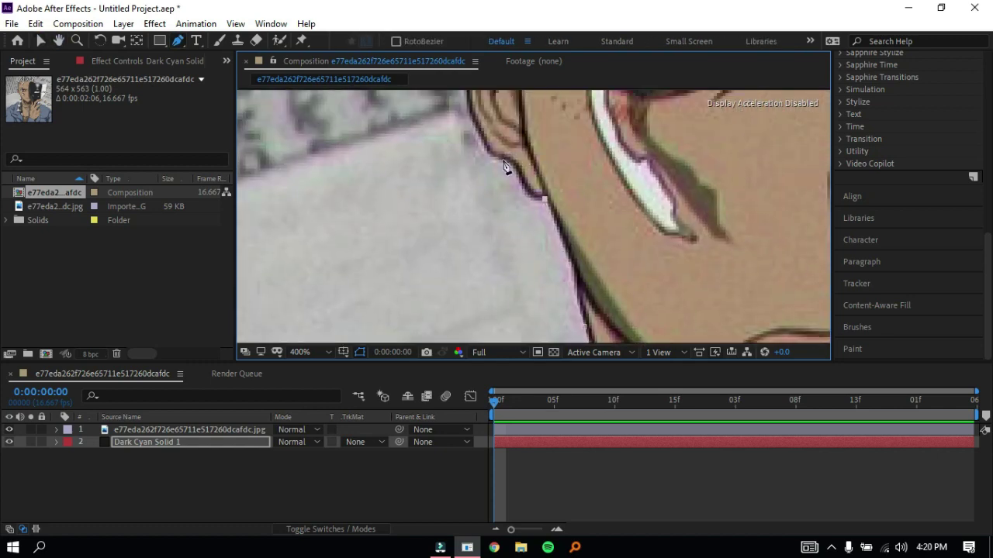
Trace the mask around the ear and up the side of the head to the hairline.
{"action": "left_click", "coordinate": [503, 160]}
{"action": "left_click_drag", "start_coordinate": [492, 180], "coordinate": [452, 312]}
{"action": "left_click", "coordinate": [424, 168]}
{"action": "left_click_drag", "start_coordinate": [465, 132], "coordinate": [496, 288]}
{"action": "left_click", "coordinate": [496, 253]}
{"action": "left_click", "coordinate": [490, 204]}
{"action": "left_click_drag", "start_coordinate": [496, 155], "coordinate": [534, 289]}
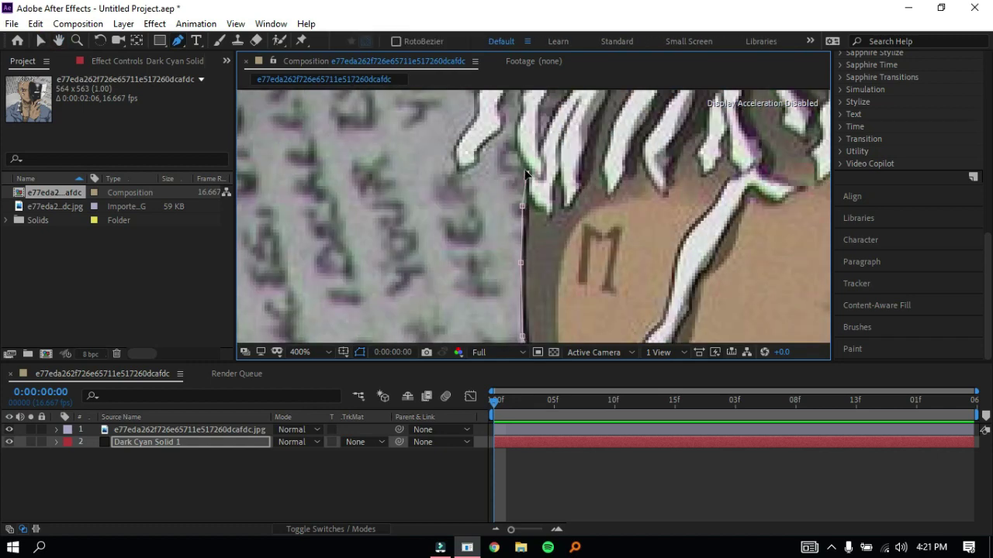
Extend the mask outline up the hair and around the gap to the inner side of the hanging dreadlock.
{"action": "left_click_drag", "start_coordinate": [522, 167], "coordinate": [572, 295]}
{"action": "left_click", "coordinate": [575, 292]}
{"action": "left_click", "coordinate": [563, 268]}
{"action": "left_click", "coordinate": [577, 191]}
{"action": "left_click", "coordinate": [550, 215]}
{"action": "left_click_drag", "start_coordinate": [530, 268], "coordinate": [488, 282]}
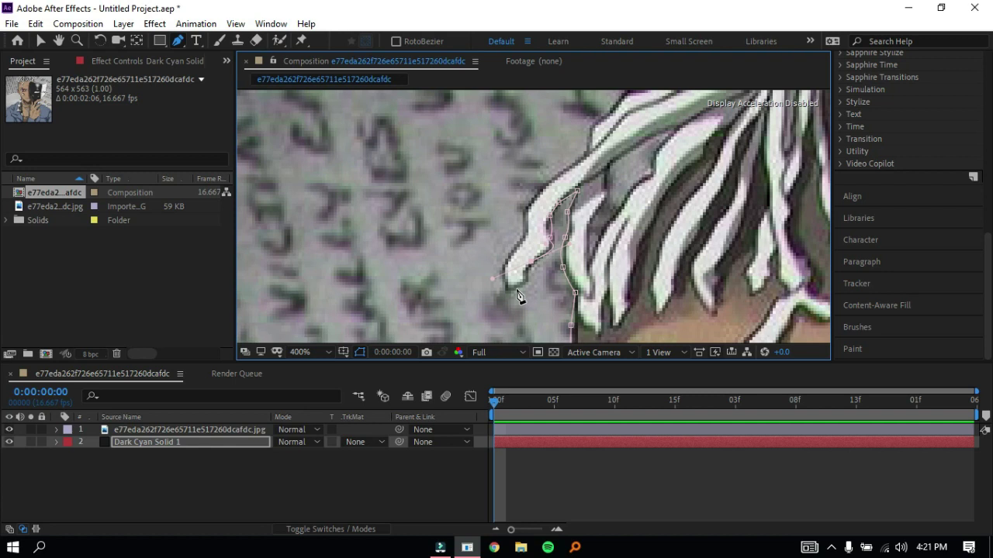
{"action": "key", "text": "ctrl+z"}
{"action": "key", "text": "ctrl+z"}
Trace the mask down the inner side of the hanging dreadlock, around its tip, and back up its outer side.
{"action": "left_click", "coordinate": [548, 252]}
{"action": "left_click", "coordinate": [531, 265]}
{"action": "left_click", "coordinate": [526, 278]}
{"action": "left_click", "coordinate": [510, 287]}
{"action": "left_click", "coordinate": [506, 270]}
{"action": "left_click", "coordinate": [508, 250]}
{"action": "left_click", "coordinate": [523, 234]}
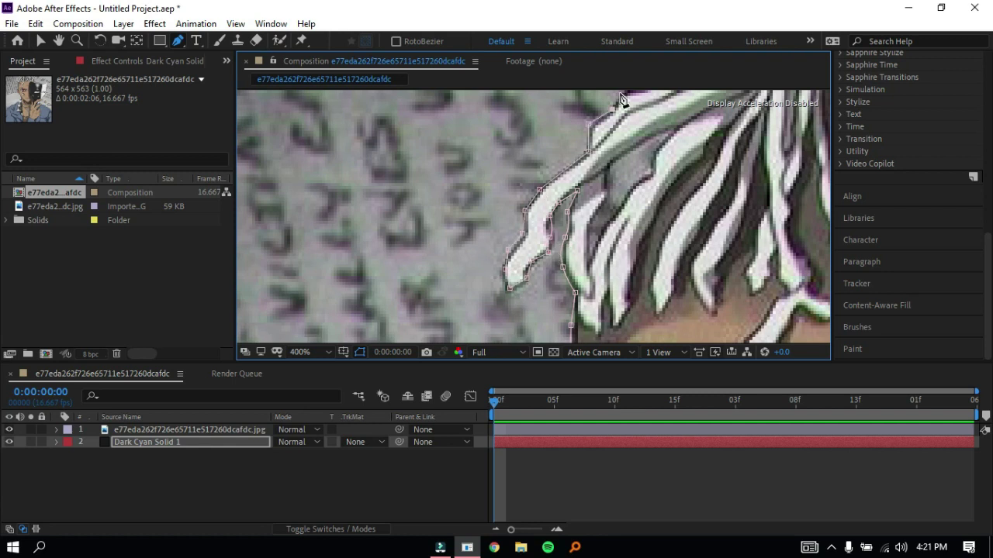
Finish outlining the character within the composition bounds and close the mask through the image's bottom-left corner at the starting point.
{"action": "left_click_drag", "start_coordinate": [636, 167], "coordinate": [538, 248]}
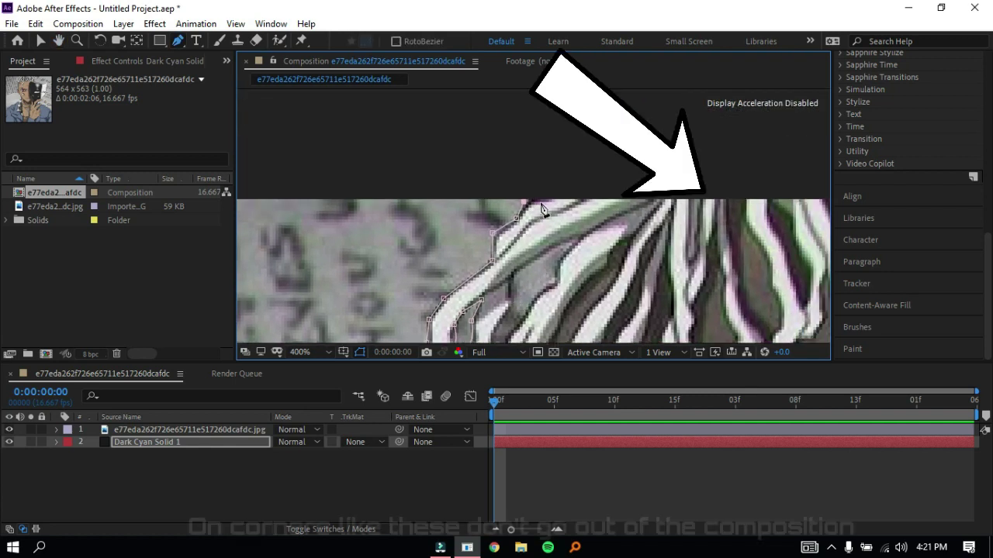
{"action": "left_click_drag", "start_coordinate": [633, 218], "coordinate": [416, 215]}
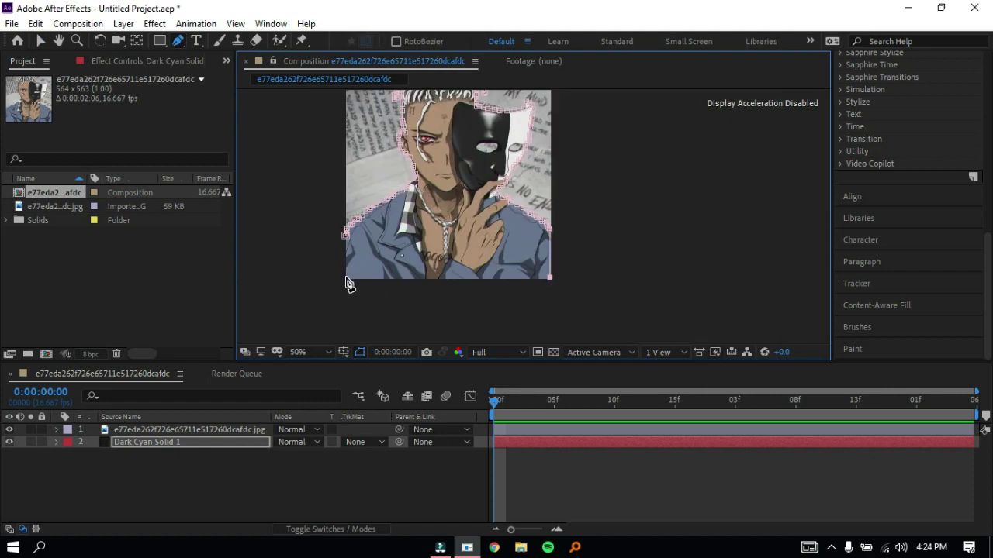
{"action": "left_click", "coordinate": [346, 279]}
{"action": "key", "text": "shift+slash"}
{"action": "left_click", "coordinate": [432, 273]}
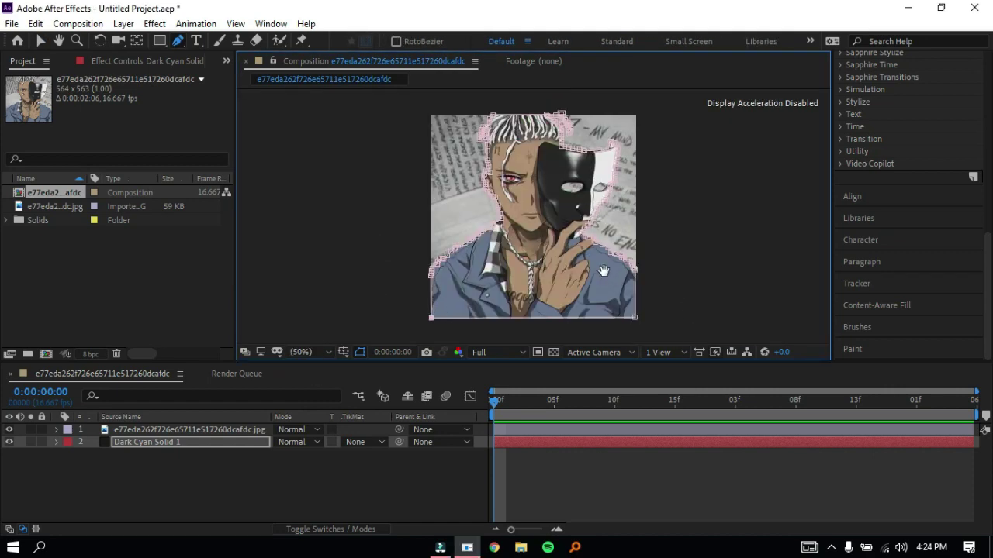
Return the playhead to the start of the timeline and move the masked solid layer above the image layer.
{"action": "key", "text": "space"}
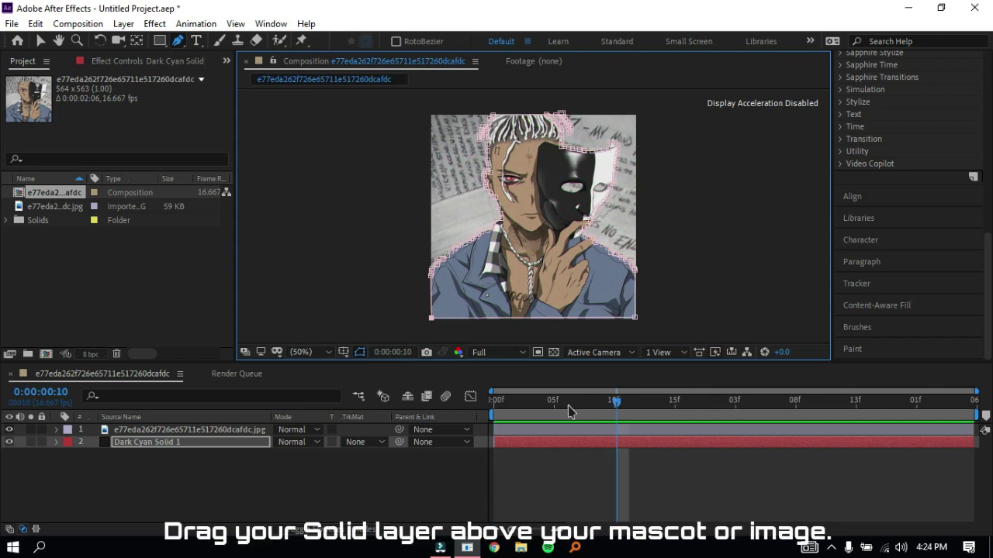
{"action": "left_click", "coordinate": [492, 403]}
{"action": "left_click", "coordinate": [116, 444]}
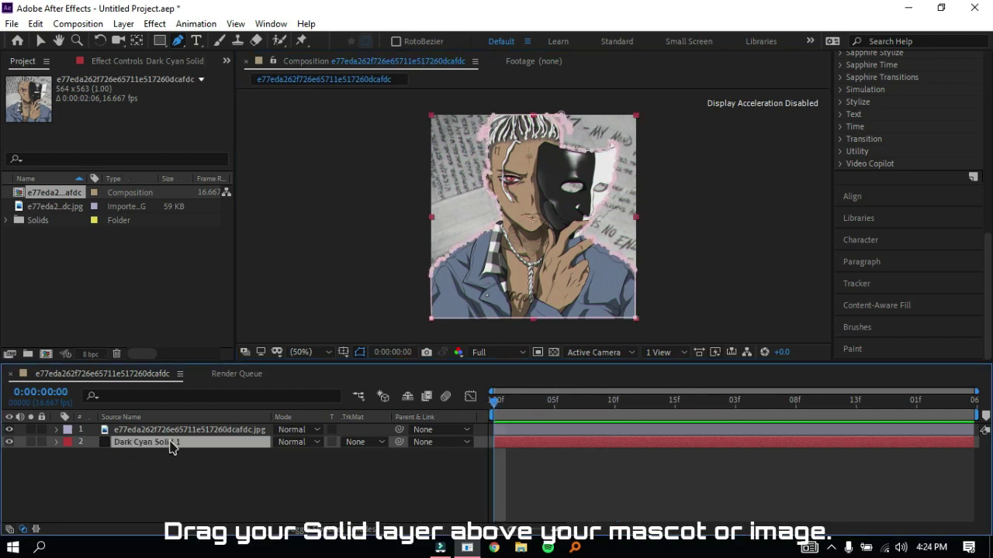
{"action": "left_click_drag", "start_coordinate": [172, 447], "coordinate": [193, 429]}
Pull the mask points along the top of the hair outward with the Pen tool, beyond the composition's upper edge.
{"action": "scroll", "coordinate": [911, 152], "scroll_direction": "up", "scroll_amount": 10}
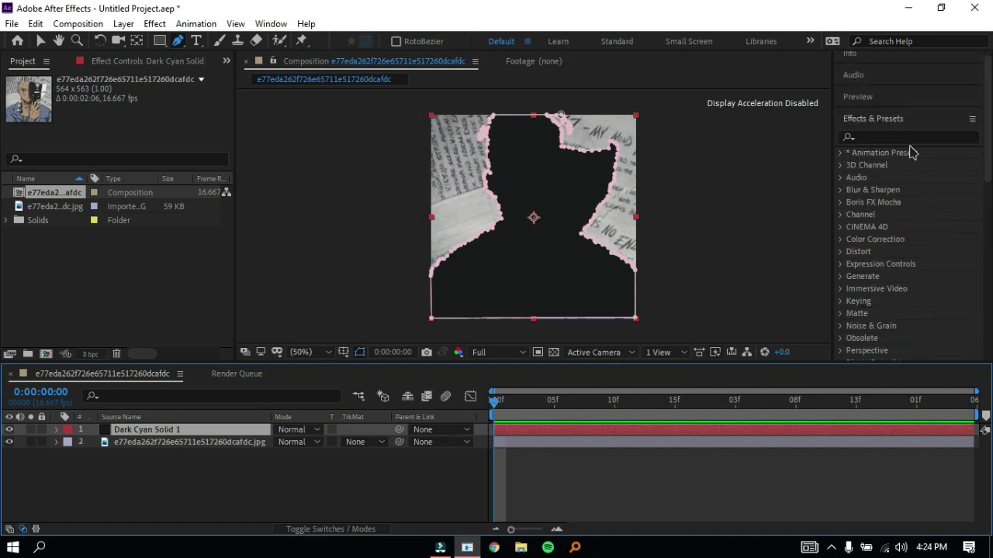
{"action": "scroll", "coordinate": [557, 129], "scroll_direction": "up", "scroll_amount": 1}
{"action": "key", "text": "space"}
{"action": "left_click_drag", "start_coordinate": [556, 122], "coordinate": [556, 277]}
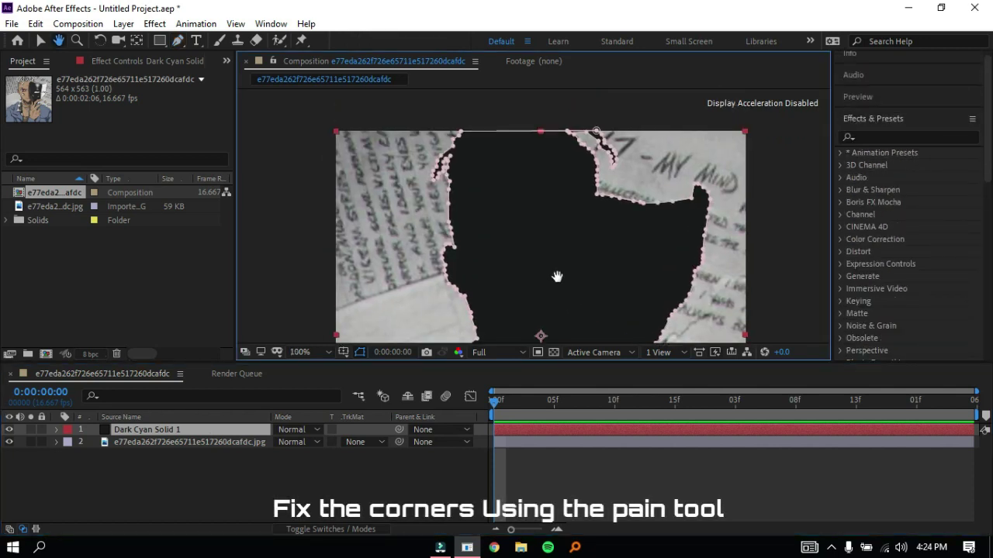
{"action": "scroll", "coordinate": [540, 195], "scroll_direction": "up", "scroll_amount": 1}
{"action": "left_click_drag", "start_coordinate": [540, 194], "coordinate": [521, 133]}
{"action": "key", "text": "g"}
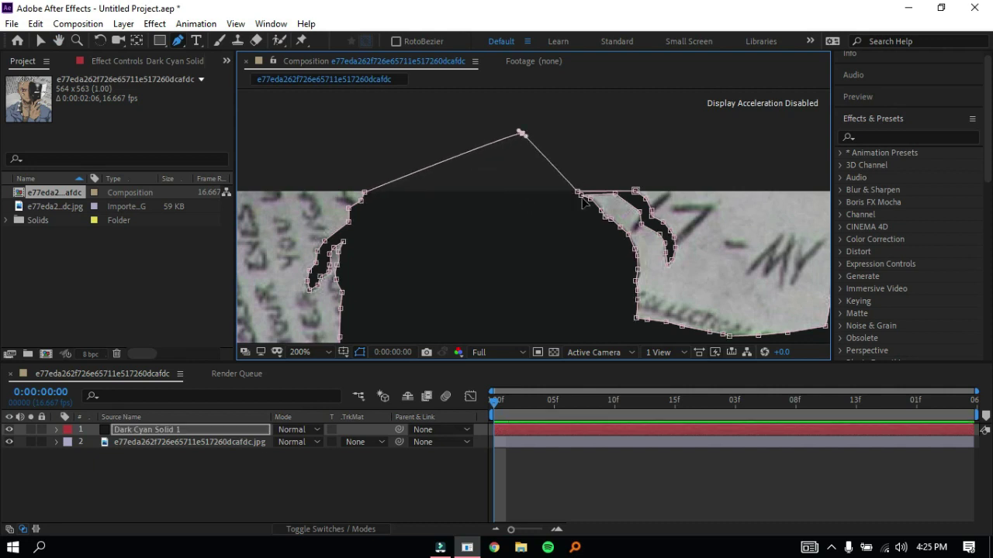
{"action": "left_click_drag", "start_coordinate": [579, 195], "coordinate": [601, 113]}
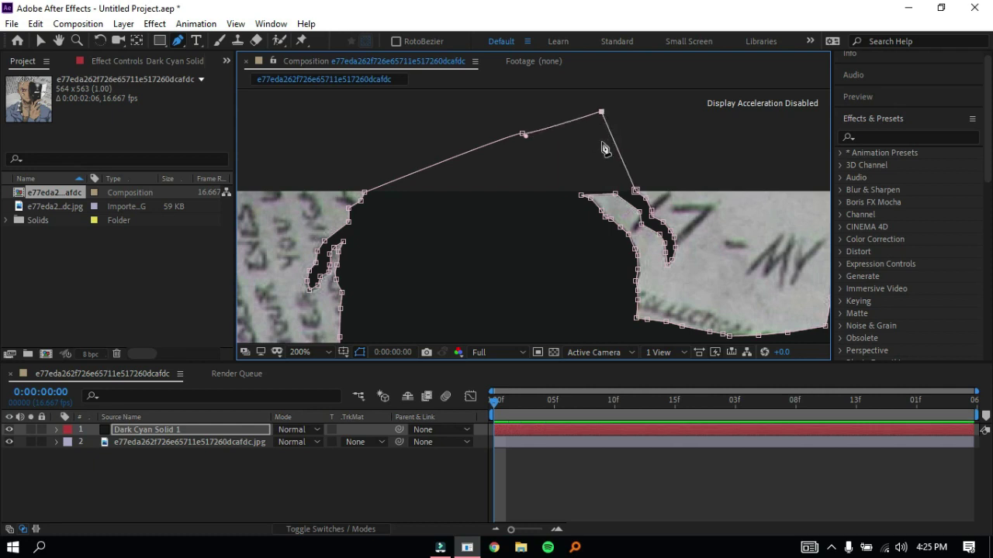
{"action": "left_click_drag", "start_coordinate": [522, 135], "coordinate": [399, 93]}
Pull the mask points at the composition's lower-right edge and bottom-right corner outward with the Pen tool, beyond the image bounds.
{"action": "left_click_drag", "start_coordinate": [549, 203], "coordinate": [520, 98]}
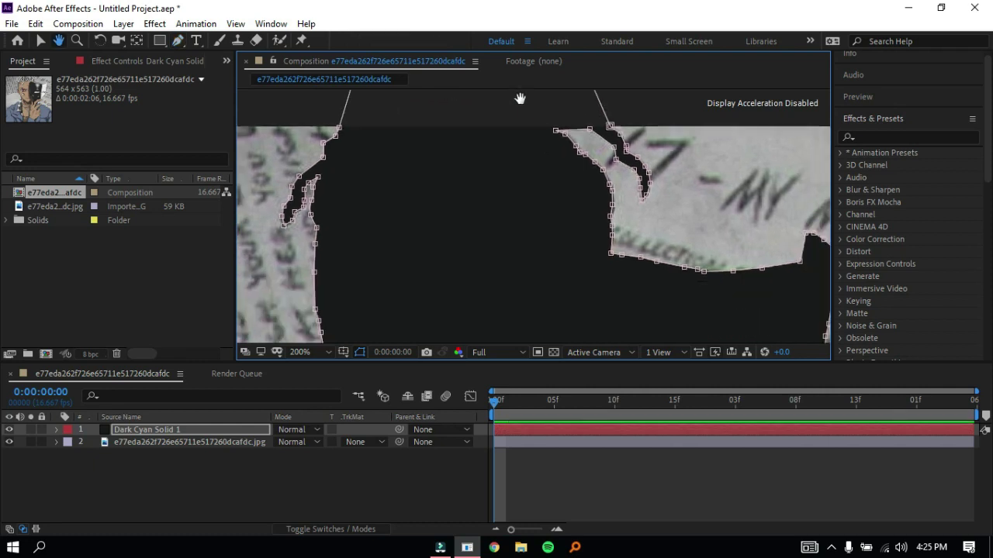
{"action": "left_click_drag", "start_coordinate": [521, 302], "coordinate": [503, 110]}
{"action": "left_click_drag", "start_coordinate": [622, 243], "coordinate": [509, 115]}
{"action": "left_click_drag", "start_coordinate": [577, 224], "coordinate": [522, 141]}
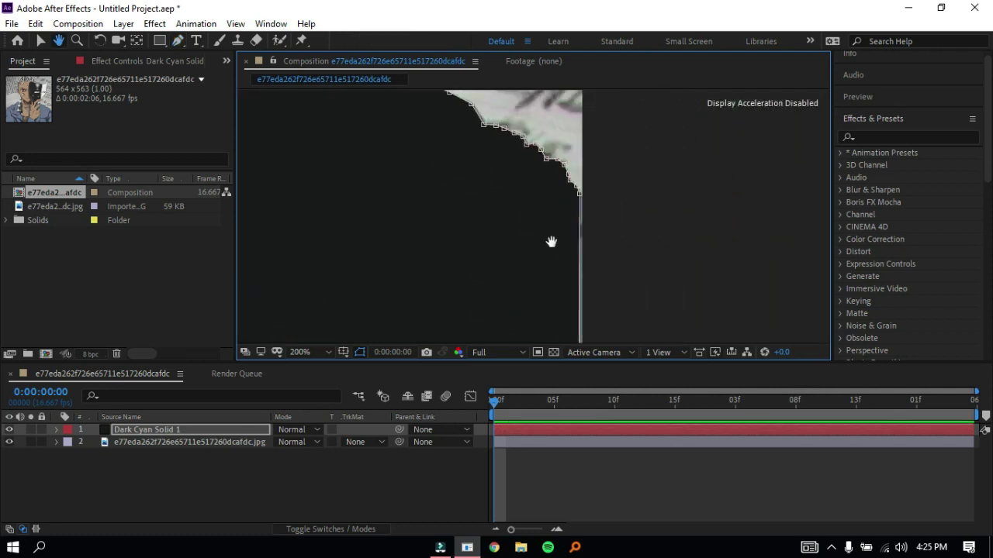
{"action": "left_click_drag", "start_coordinate": [551, 241], "coordinate": [519, 183]}
{"action": "key", "text": "g"}
{"action": "left_click_drag", "start_coordinate": [548, 151], "coordinate": [713, 150]}
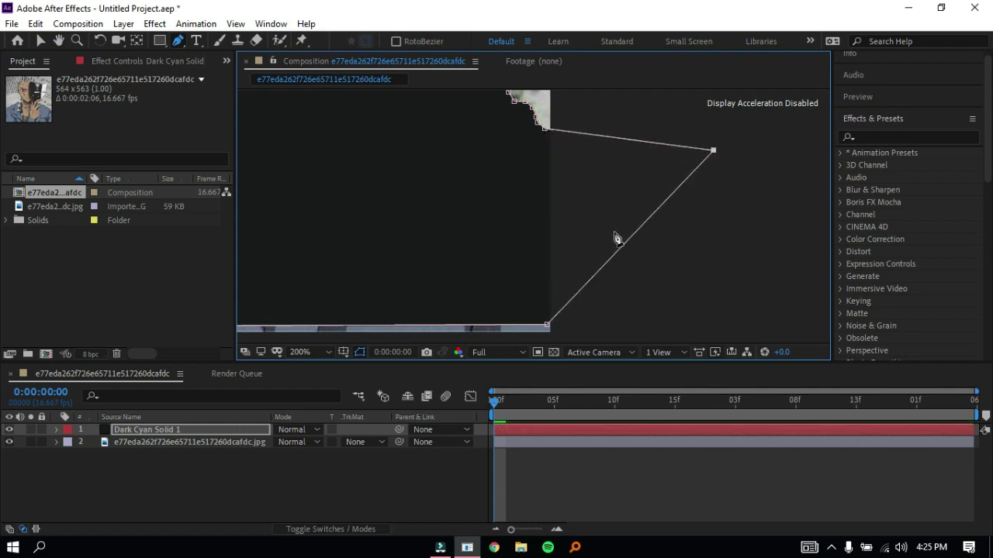
{"action": "left_click_drag", "start_coordinate": [546, 326], "coordinate": [667, 375]}
{"action": "key", "text": "comma"}
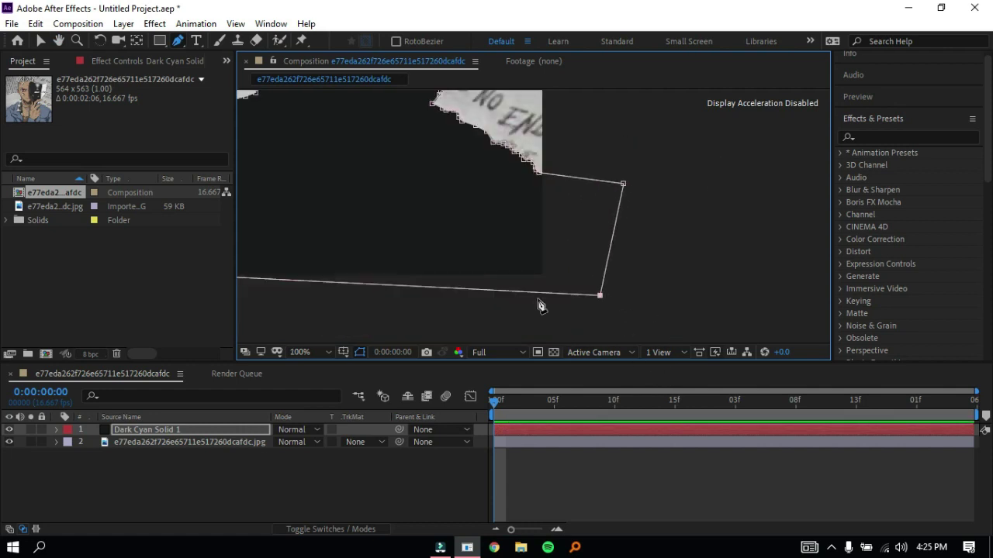
Pull the bottom-left corner mask point and the points at the image's lower-left edge outward, beyond the composition bounds.
{"action": "left_click_drag", "start_coordinate": [404, 280], "coordinate": [768, 254]}
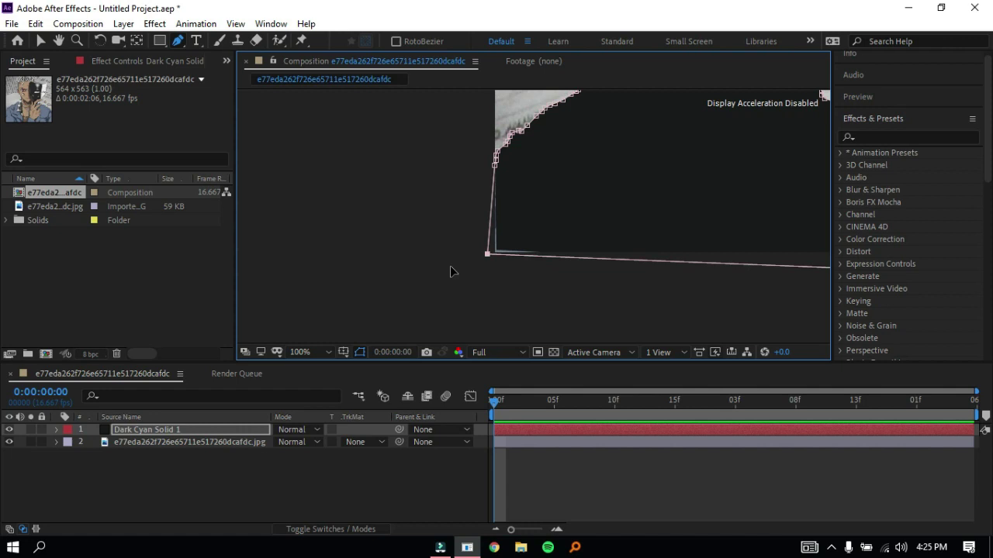
{"action": "left_click_drag", "start_coordinate": [488, 250], "coordinate": [346, 297]}
{"action": "mouse_move", "coordinate": [494, 165]}
{"action": "left_mouse_down"}
{"action": "mouse_move", "coordinate": [477, 165]}
{"action": "mouse_move", "coordinate": [489, 159]}
{"action": "left_mouse_up"}
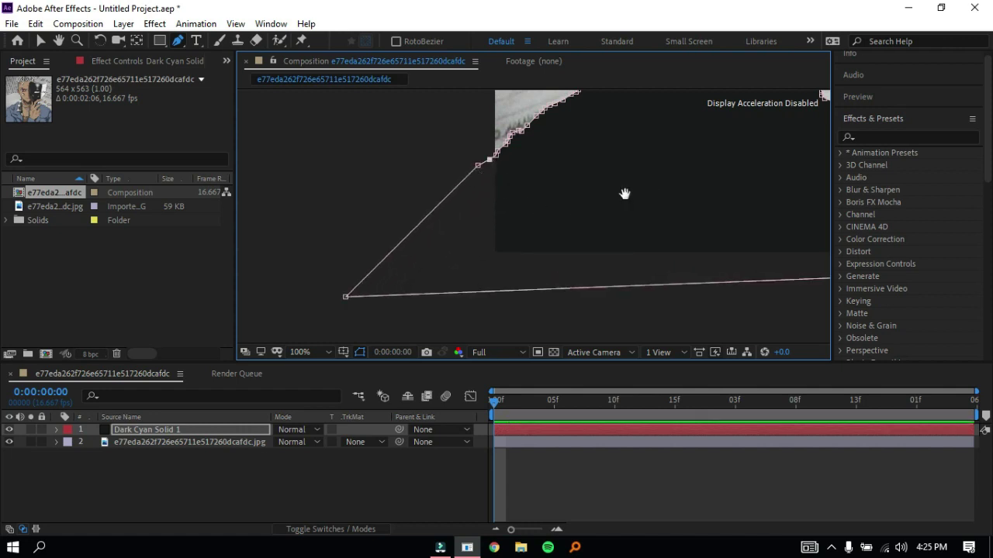
{"action": "left_click_drag", "start_coordinate": [625, 194], "coordinate": [406, 286]}
{"action": "scroll", "coordinate": [419, 280], "scroll_direction": "down", "scroll_amount": 1}
{"action": "left_click_drag", "start_coordinate": [525, 224], "coordinate": [526, 265]}
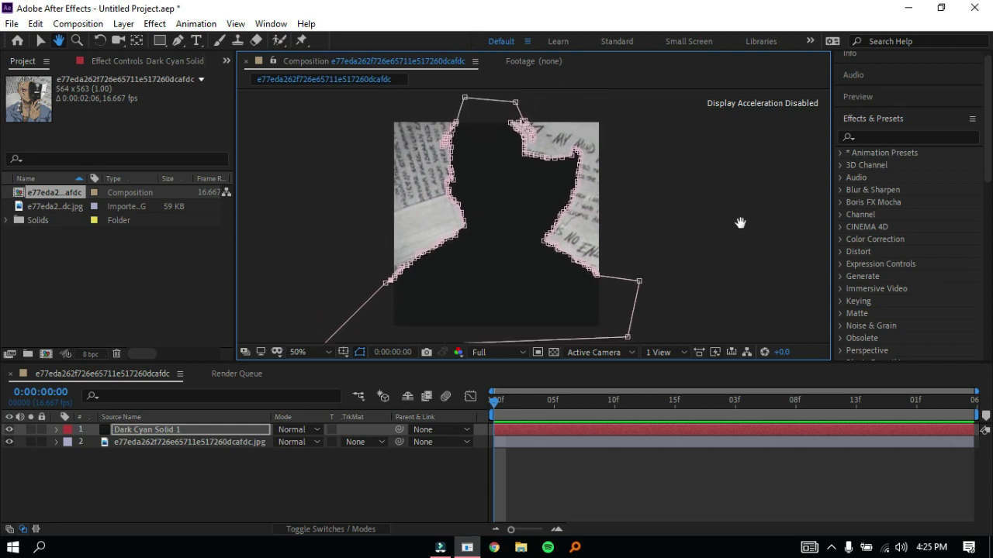
{"action": "scroll", "coordinate": [584, 209], "scroll_direction": "up", "scroll_amount": 1}
{"action": "left_click_drag", "start_coordinate": [590, 161], "coordinate": [579, 188]}
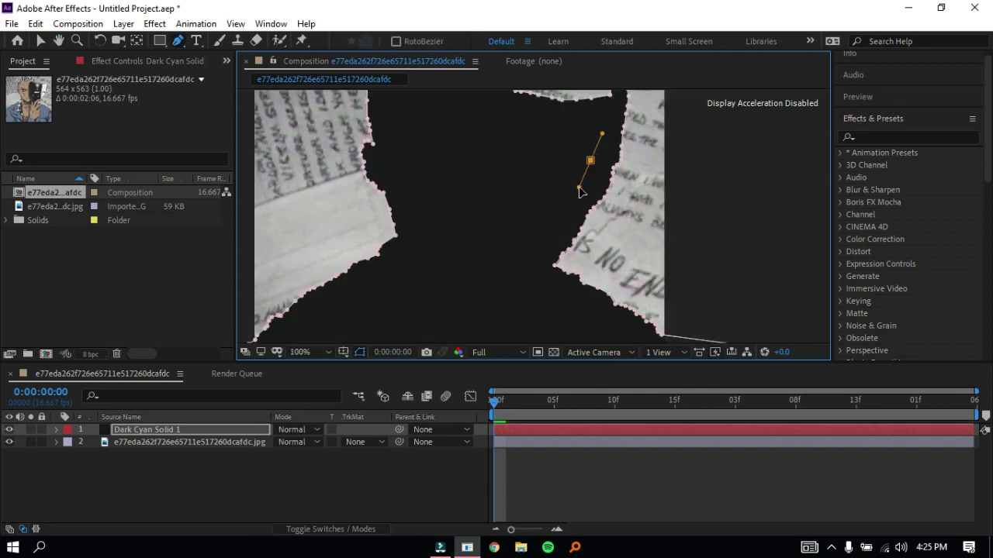
{"action": "key", "text": "ctrl+z"}
{"action": "scroll", "coordinate": [579, 189], "scroll_direction": "down", "scroll_amount": 1}
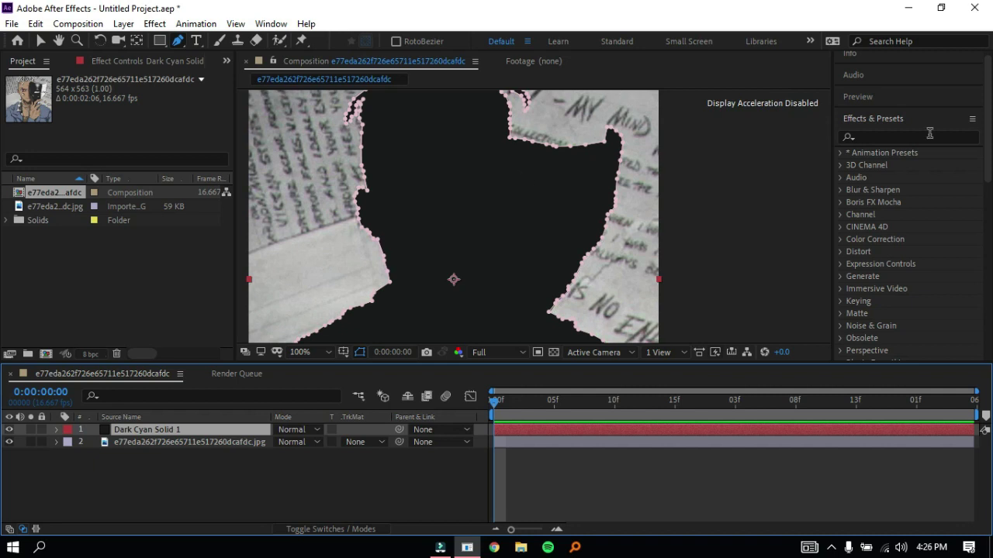
Find the Video Copilot Saber effect and apply it to the masked solid layer.
{"action": "left_click", "coordinate": [930, 136]}
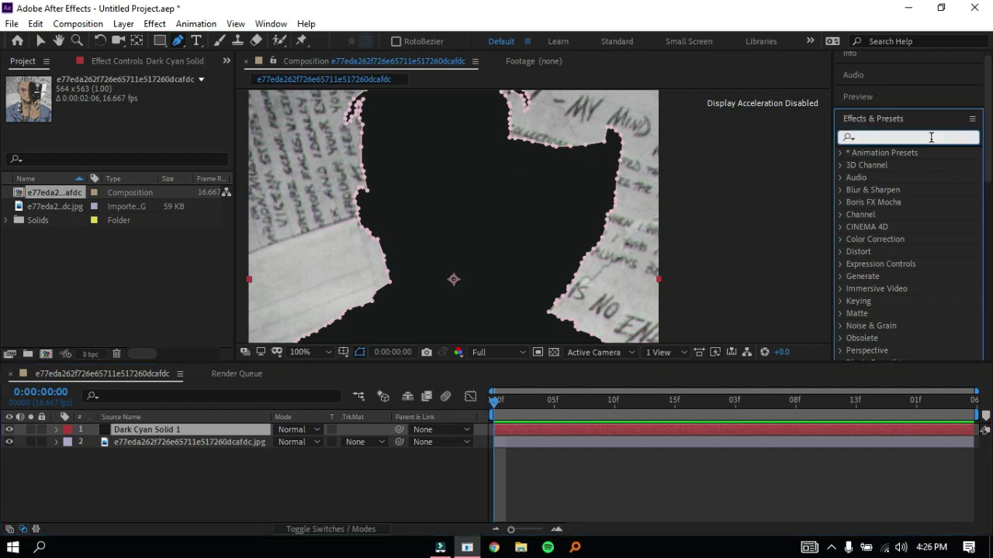
{"action": "type", "text": "saber"}
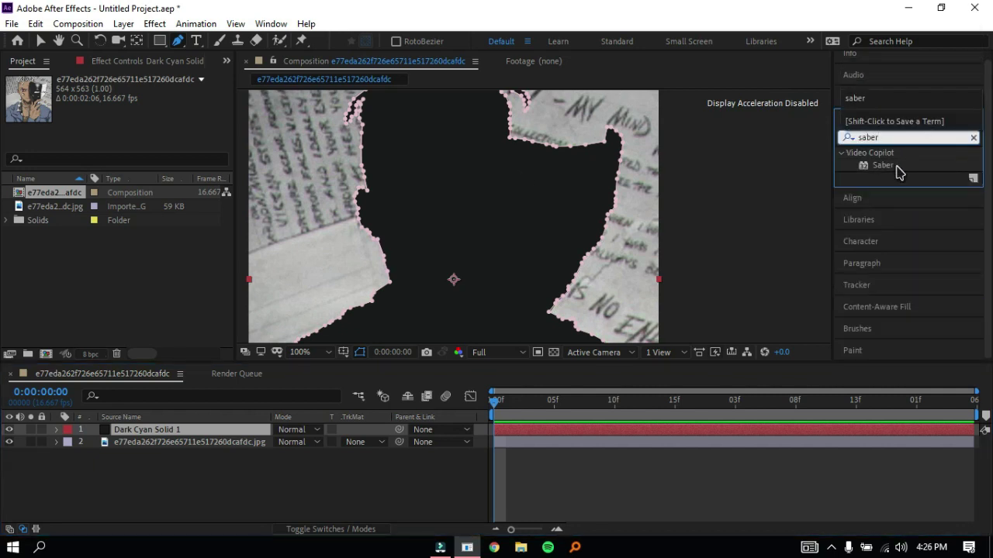
{"action": "double_click", "coordinate": [883, 165]}
{"action": "key", "text": "v"}
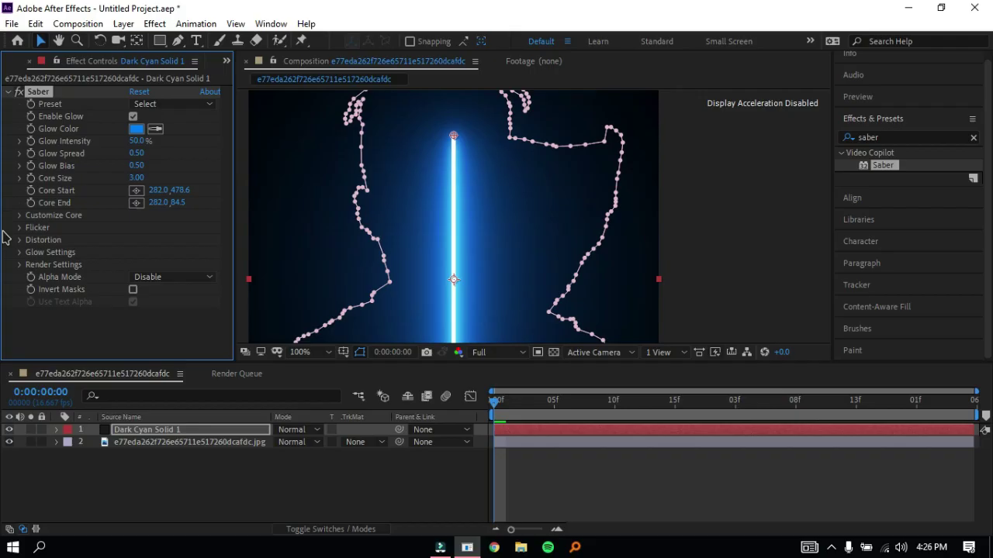
Set the Saber effect's Core Type to Layer Masks in its Customize Core settings.
{"action": "left_click", "coordinate": [21, 216]}
{"action": "left_click", "coordinate": [148, 230]}
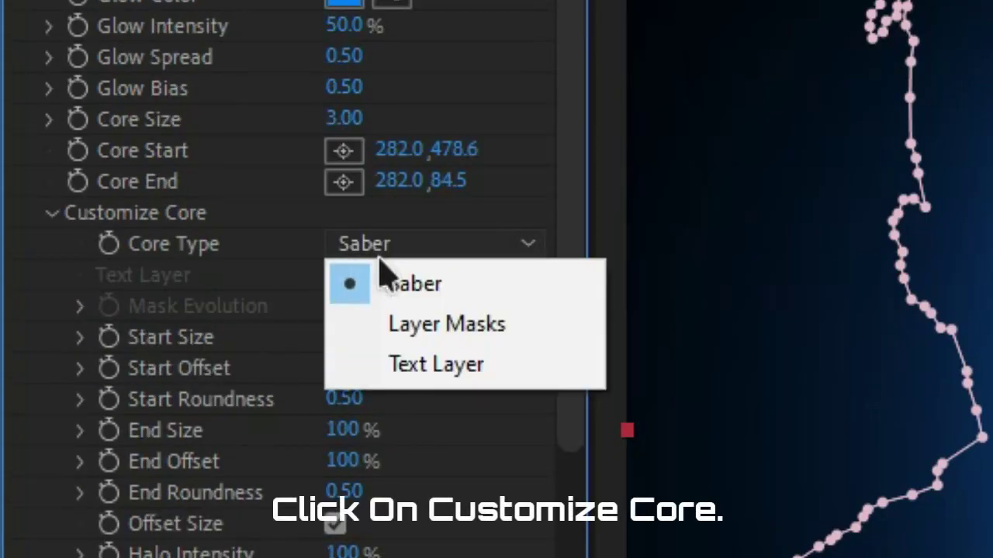
{"action": "left_click", "coordinate": [441, 325]}
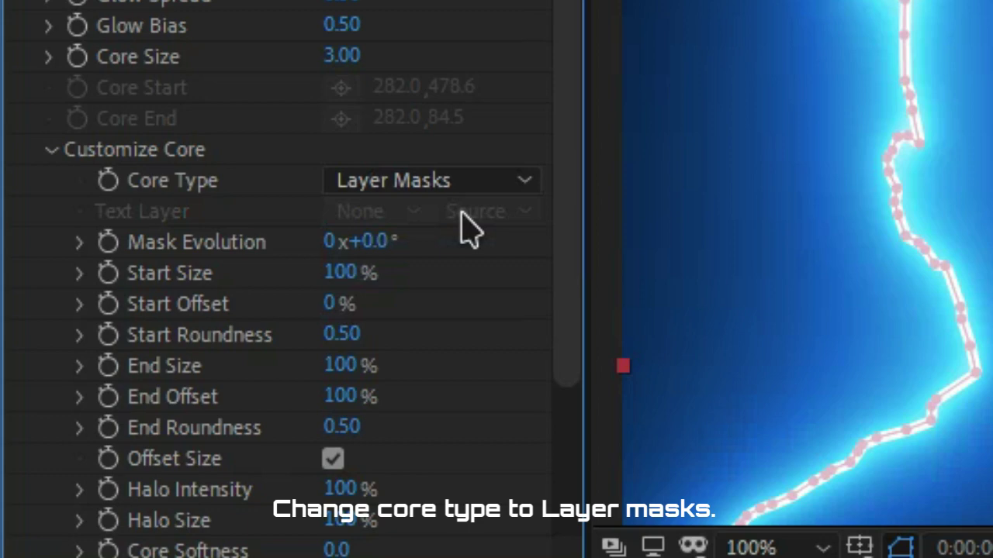
Change the Saber effect's Render Settings to Transparent so that the glow overlays the image.
{"action": "scroll", "coordinate": [472, 228], "scroll_direction": "down", "scroll_amount": 5}
{"action": "left_click", "coordinate": [50, 459]}
{"action": "scroll", "coordinate": [256, 493], "scroll_direction": "down", "scroll_amount": 5}
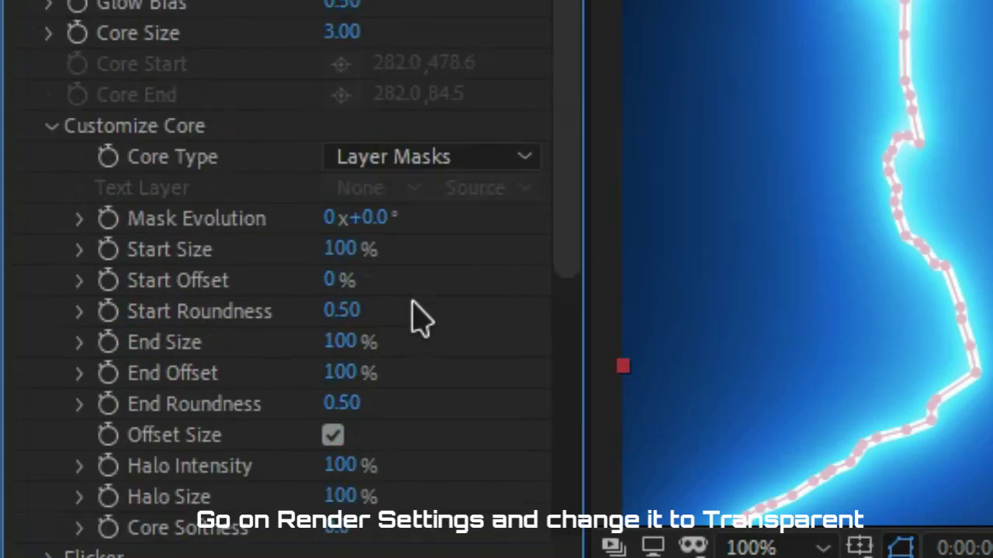
{"action": "scroll", "coordinate": [381, 310], "scroll_direction": "up", "scroll_amount": 2}
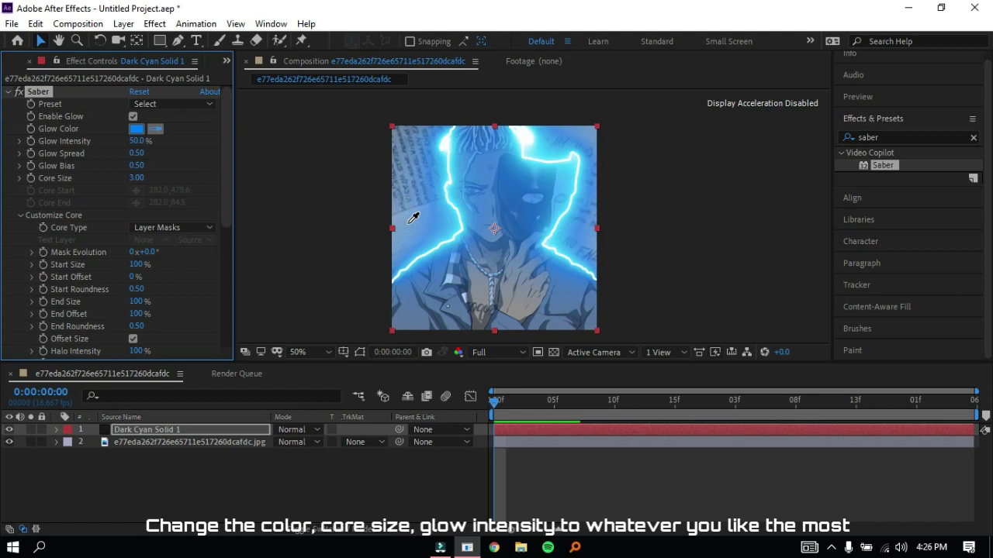
Sample the Saber Glow Color from the paper background beside the character, with Glow Intensity at 36% and Core Size at 2.30.
{"action": "left_click", "coordinate": [408, 213]}
{"action": "left_click_drag", "start_coordinate": [132, 144], "coordinate": [126, 142]}
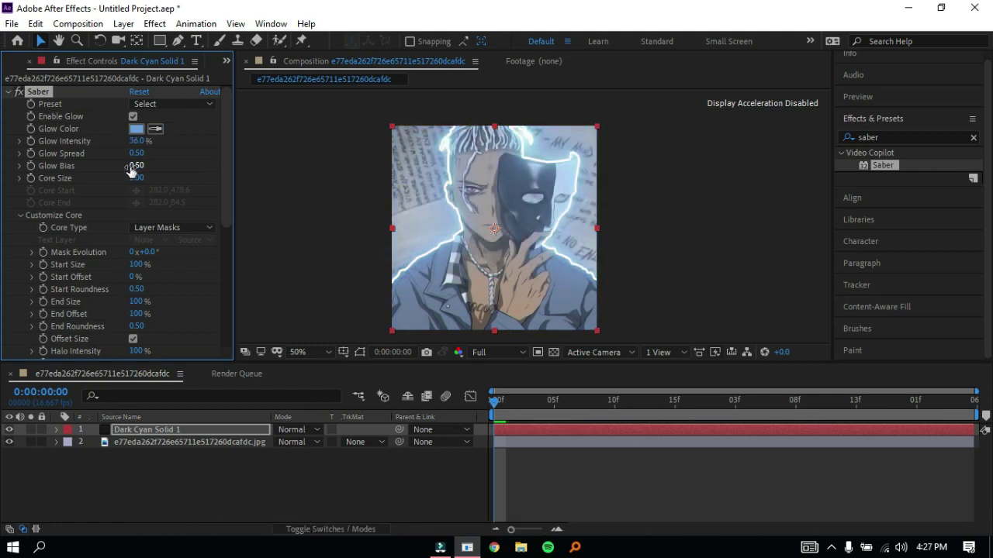
{"action": "left_click_drag", "start_coordinate": [136, 177], "coordinate": [131, 178]}
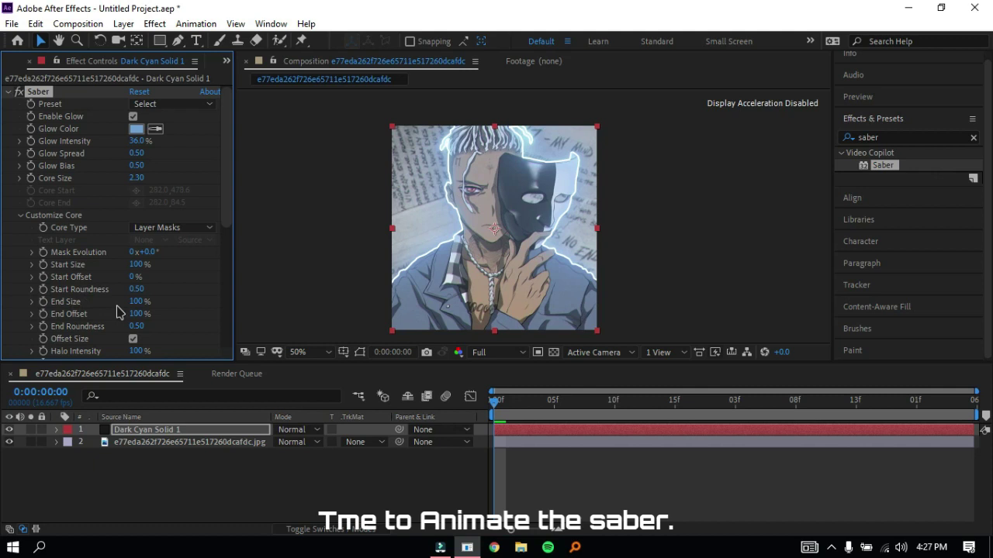
Set the Saber core's End Offset to 86% and End Size to 6%.
{"action": "left_click_drag", "start_coordinate": [130, 314], "coordinate": [85, 311]}
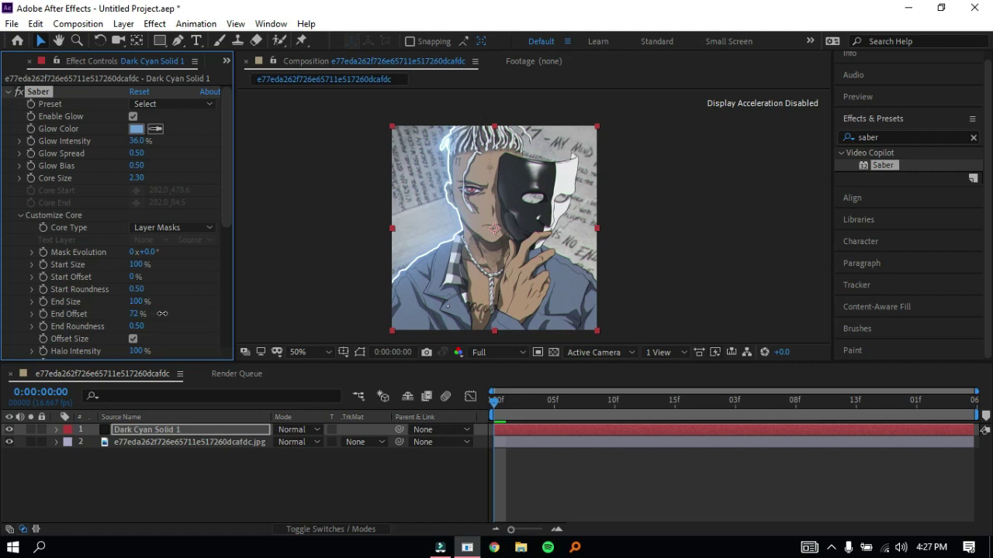
{"action": "left_click_drag", "start_coordinate": [163, 313], "coordinate": [71, 307]}
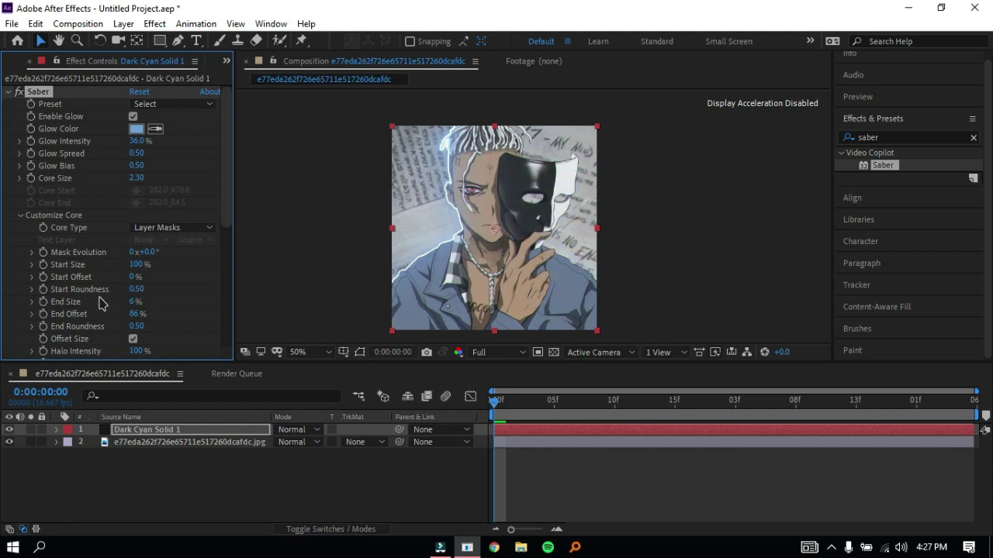
Keyframe Mask Evolution at the start of the timeline, and set it to -2 revolutions at 0:00:02:04.
{"action": "left_click", "coordinate": [44, 252]}
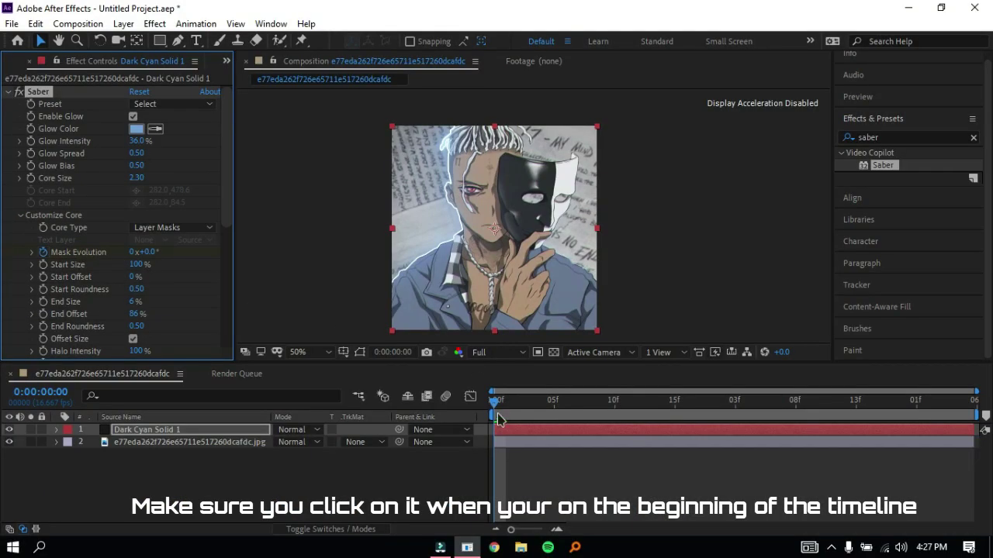
{"action": "left_click_drag", "start_coordinate": [495, 403], "coordinate": [961, 405]}
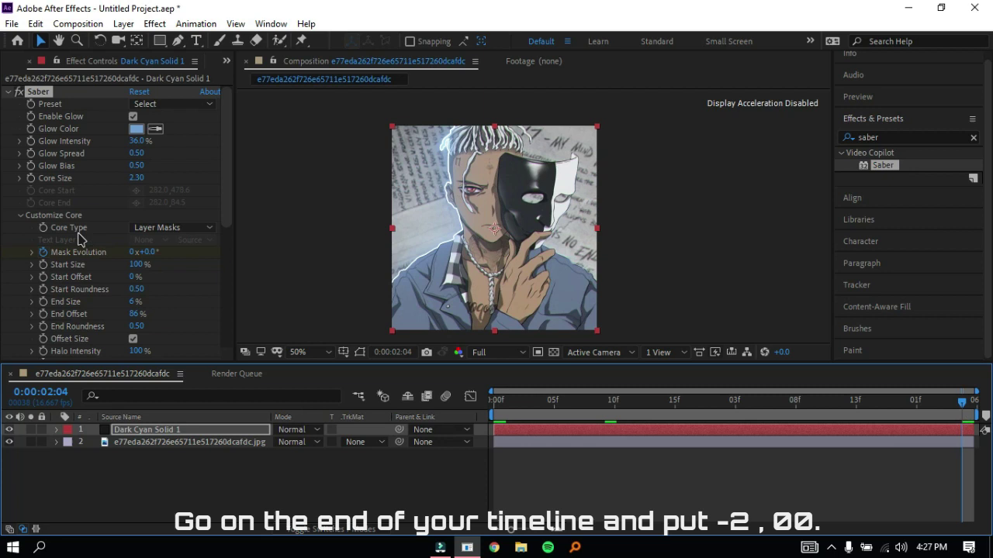
{"action": "left_click", "coordinate": [131, 253]}
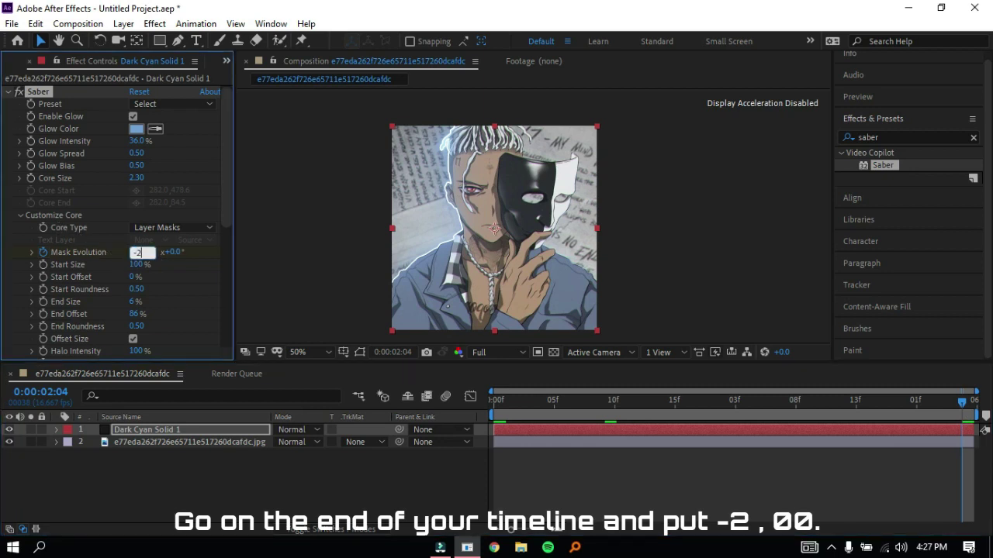
{"action": "key", "text": "Return"}
Return the playhead to the start of the timeline and preview the Saber animation.
{"action": "left_click", "coordinate": [843, 417]}
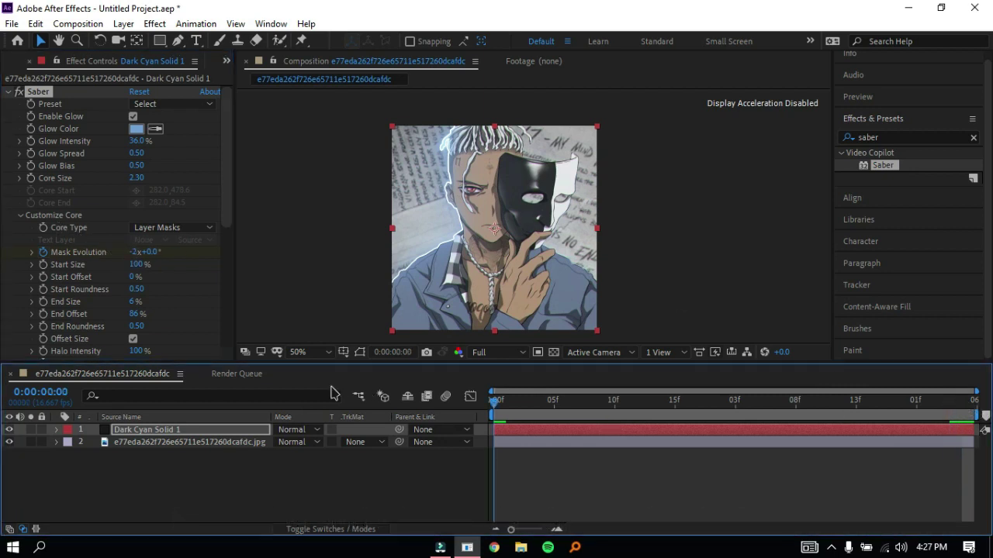
{"action": "key", "text": "Home"}
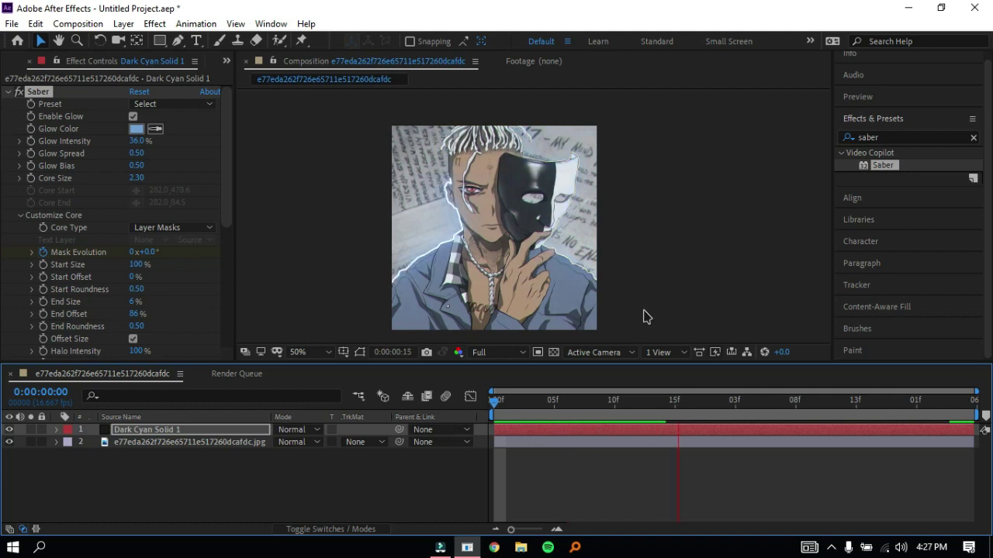